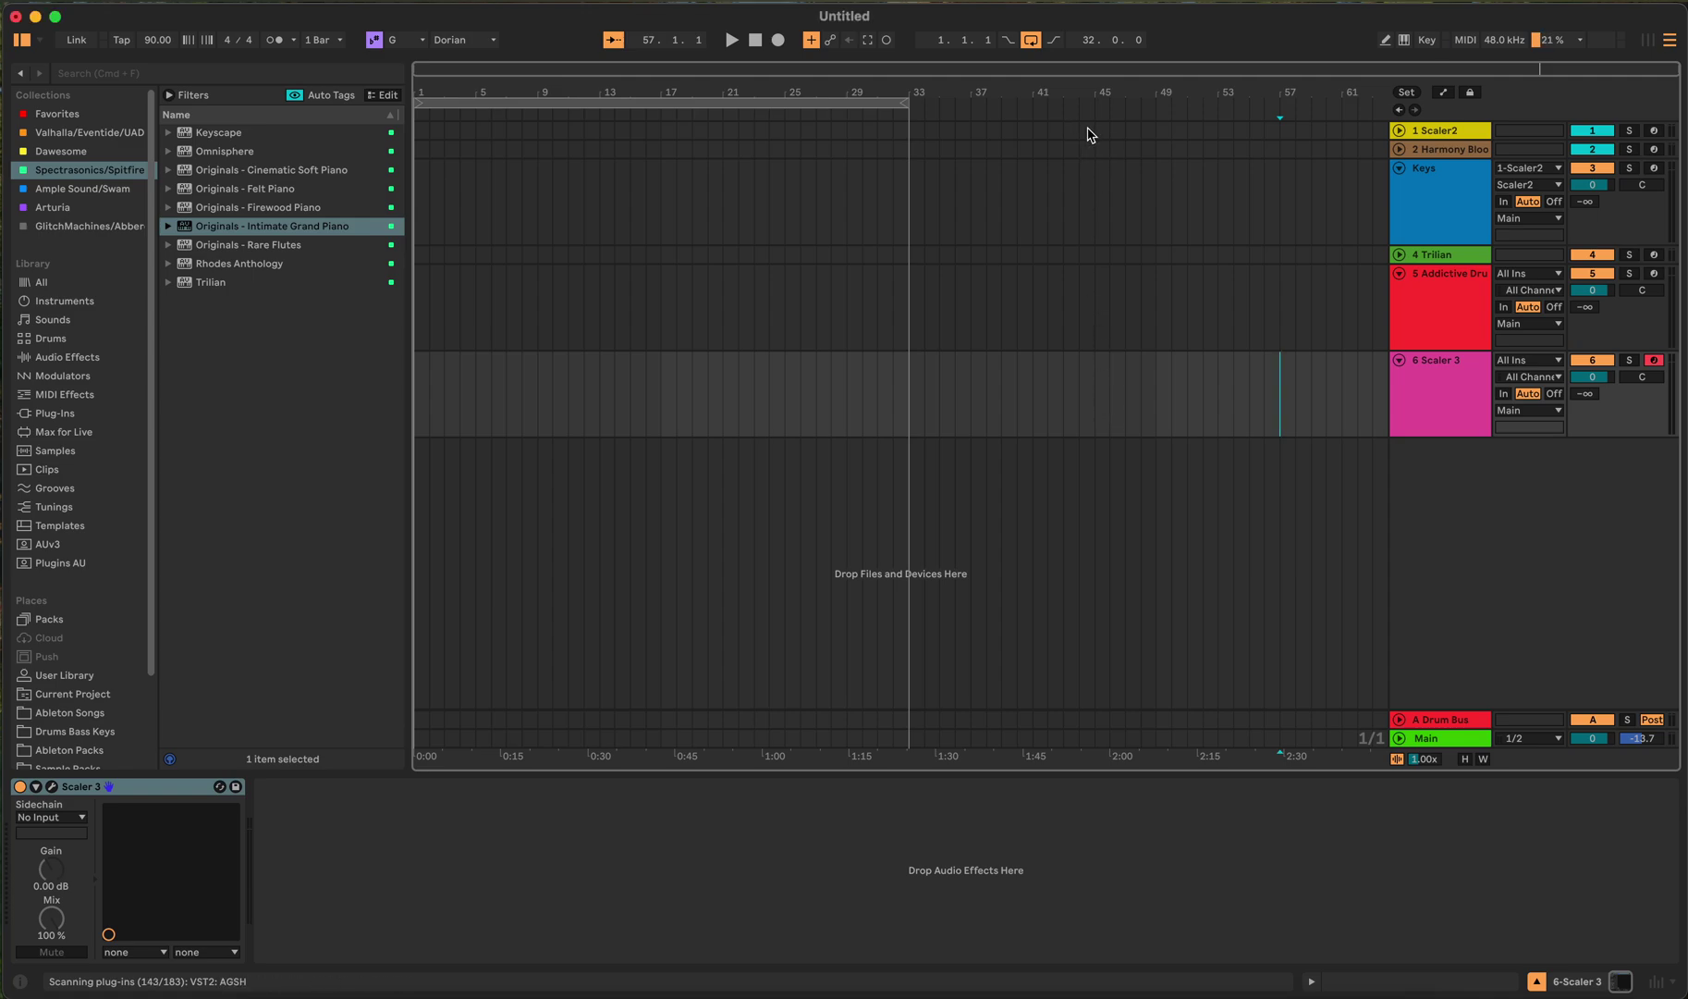
Step: In Scaler 2, audition the B min6 9 chord and try Velocity then Timing humanize modes
left_click(1016, 127)
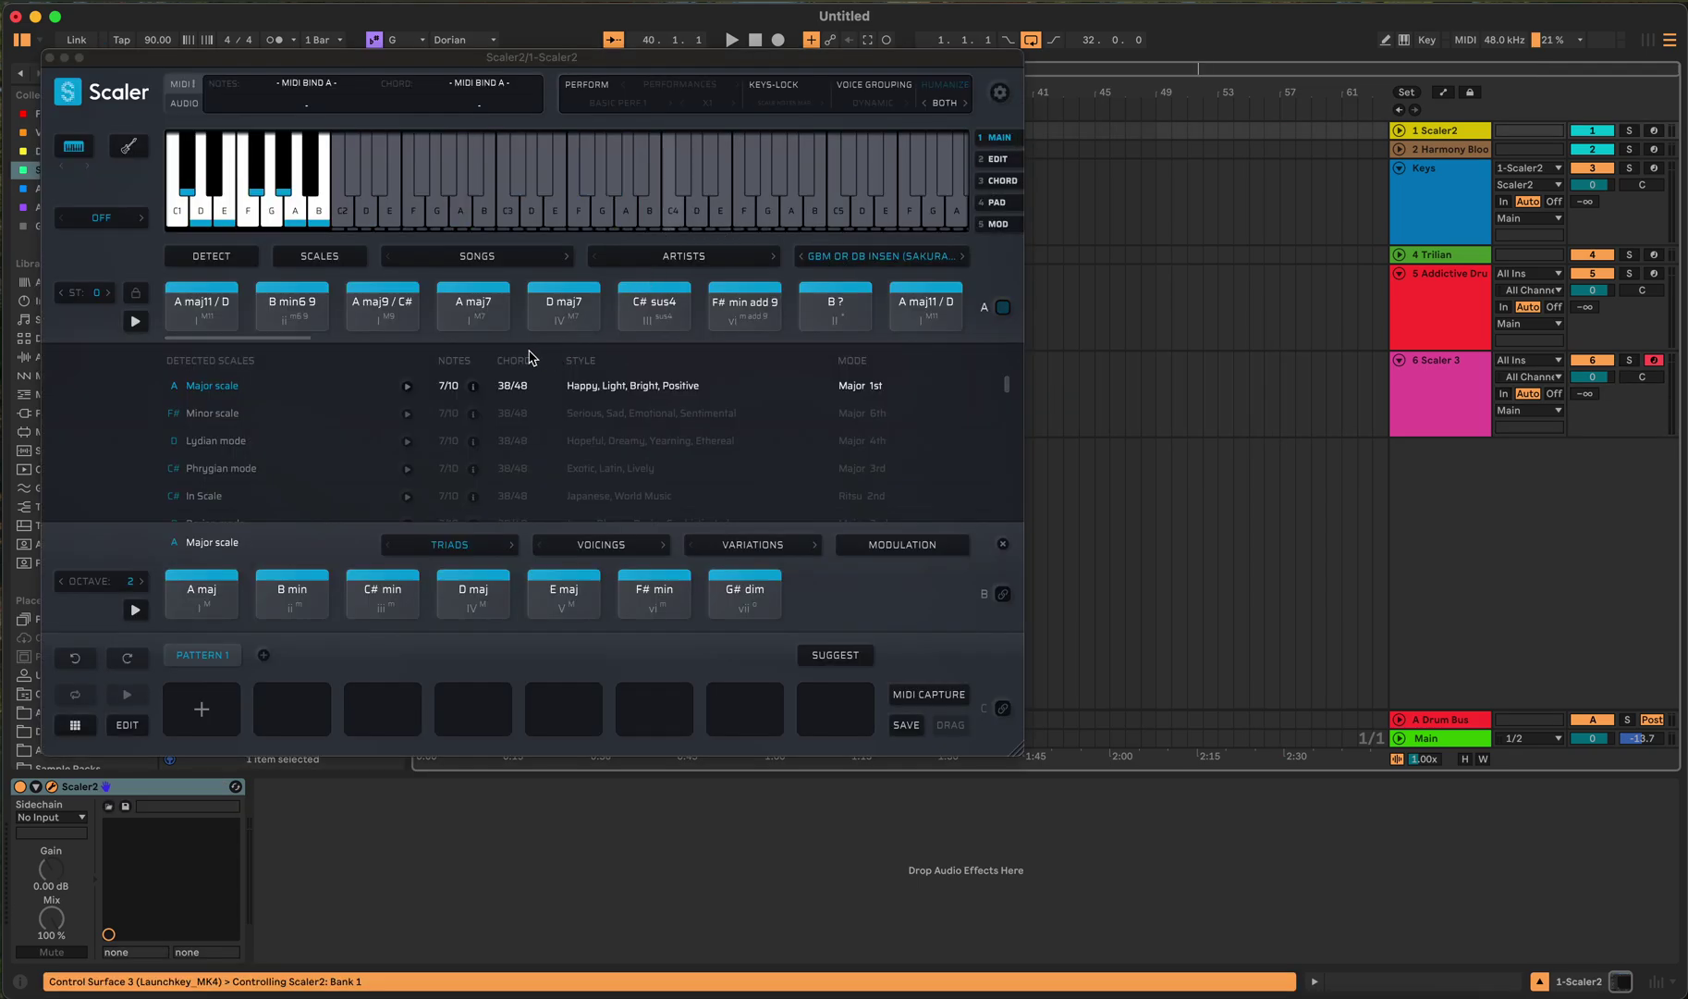
left_click(276, 316)
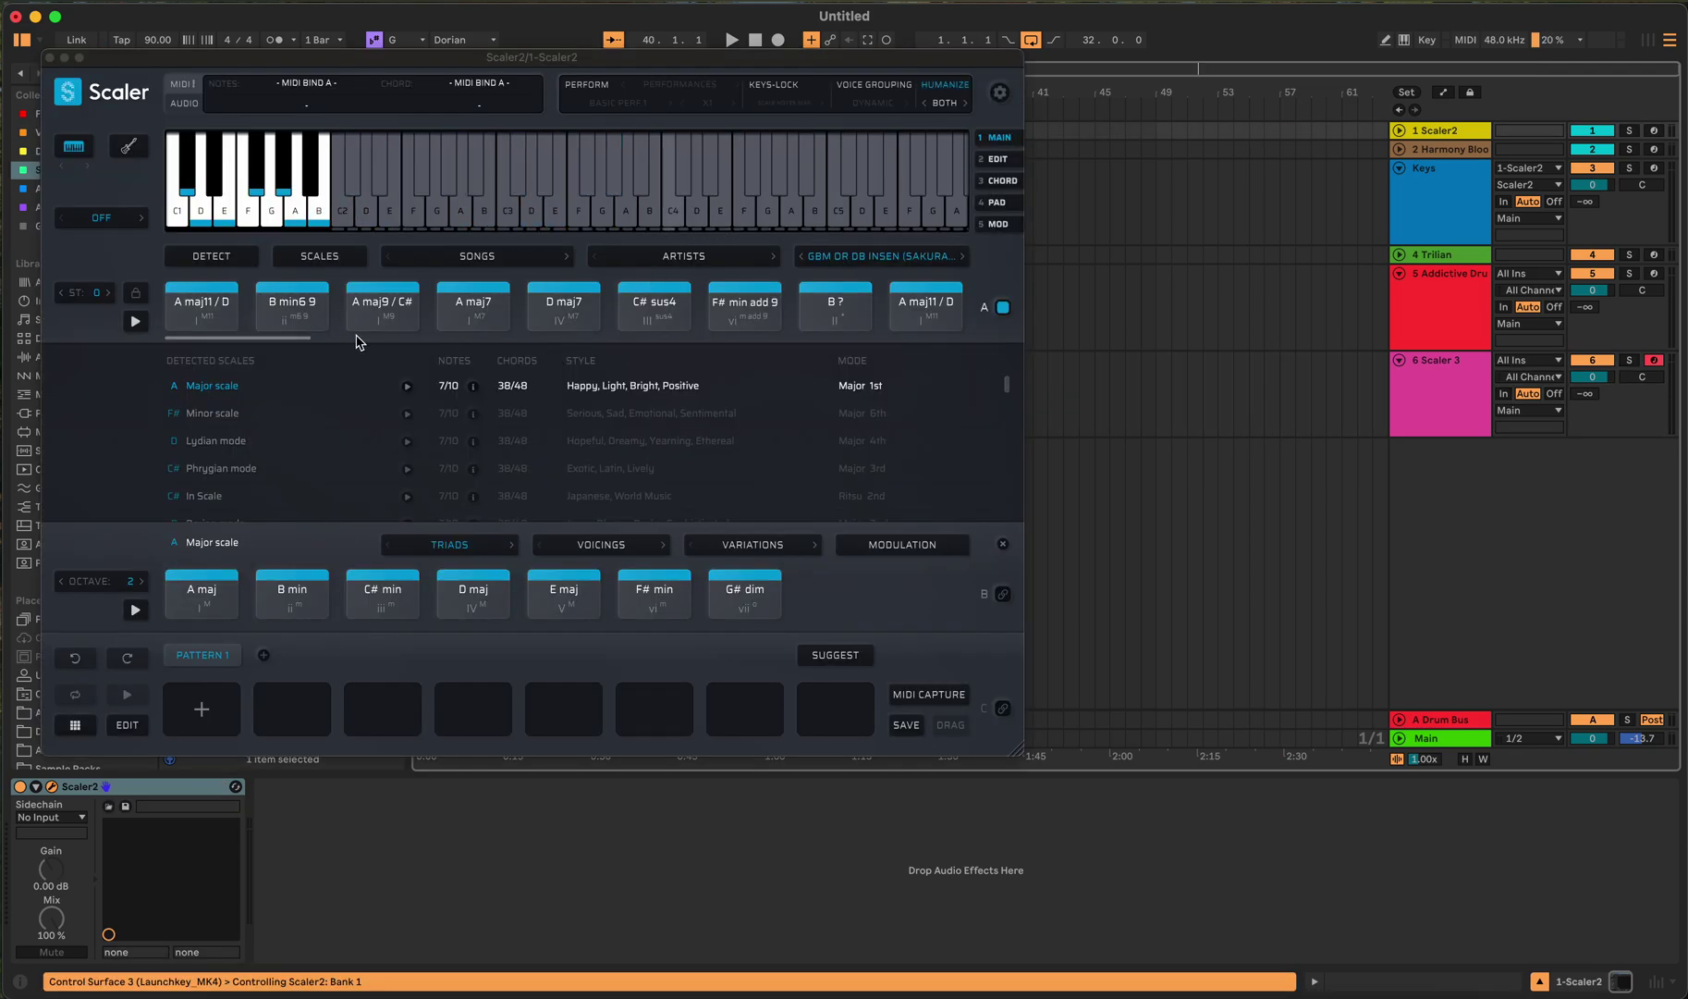
left_click(947, 103)
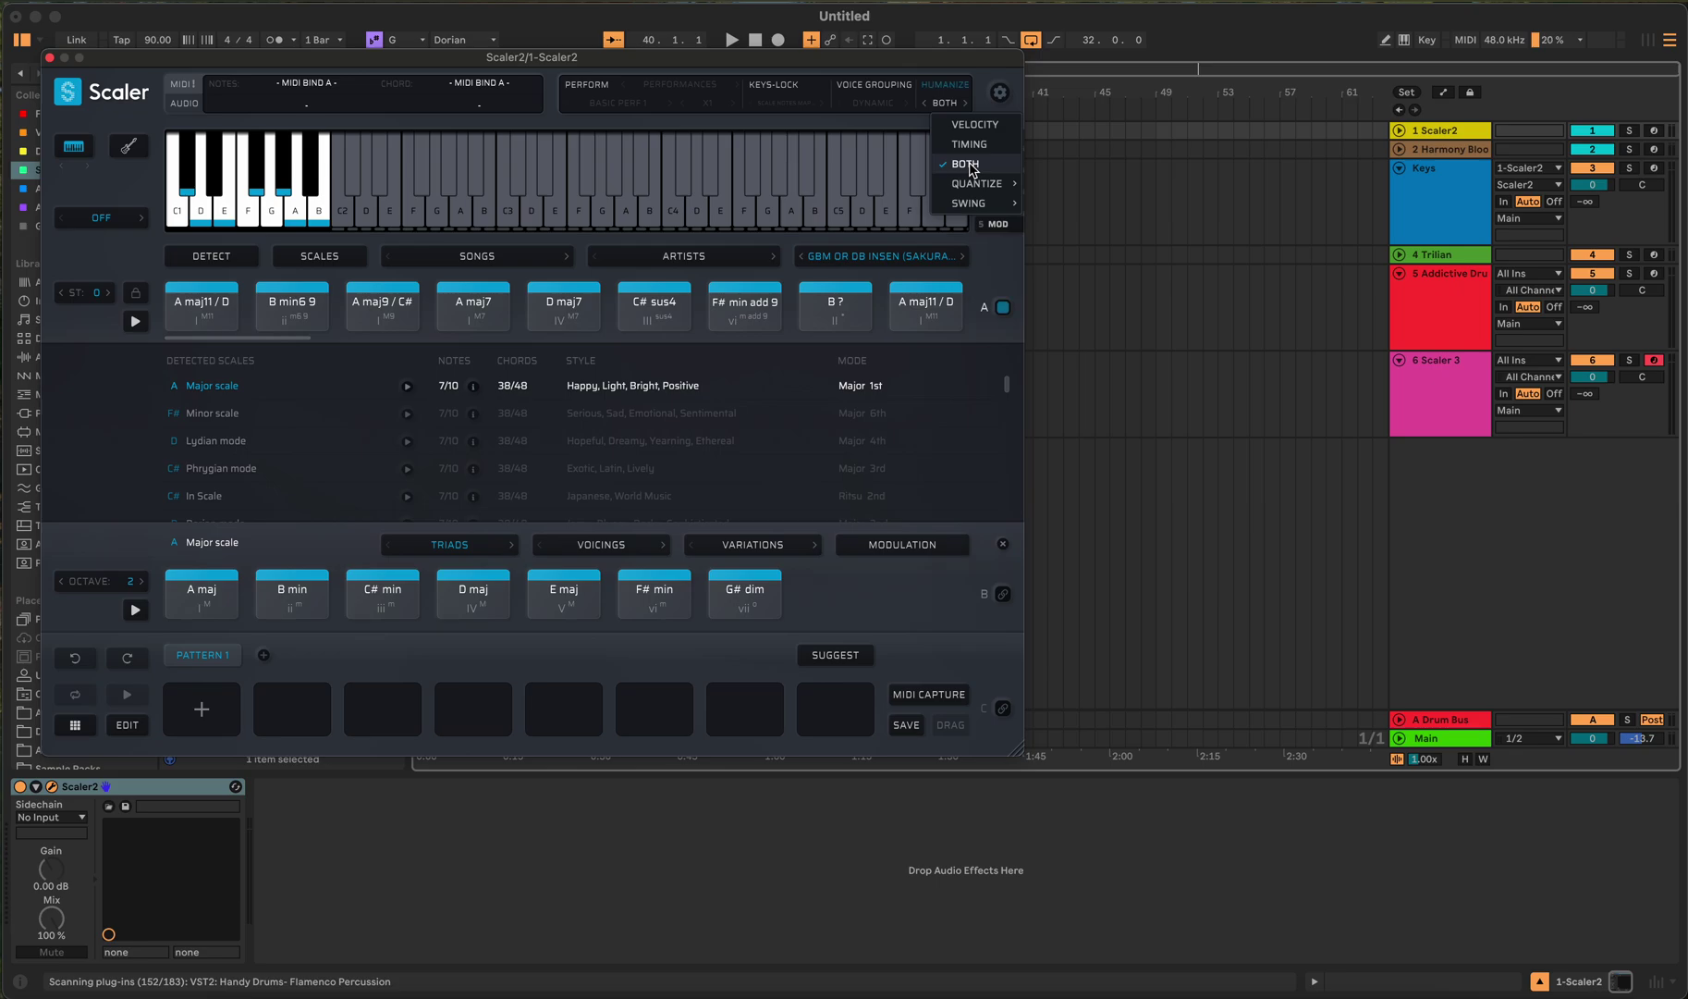
left_click(975, 124)
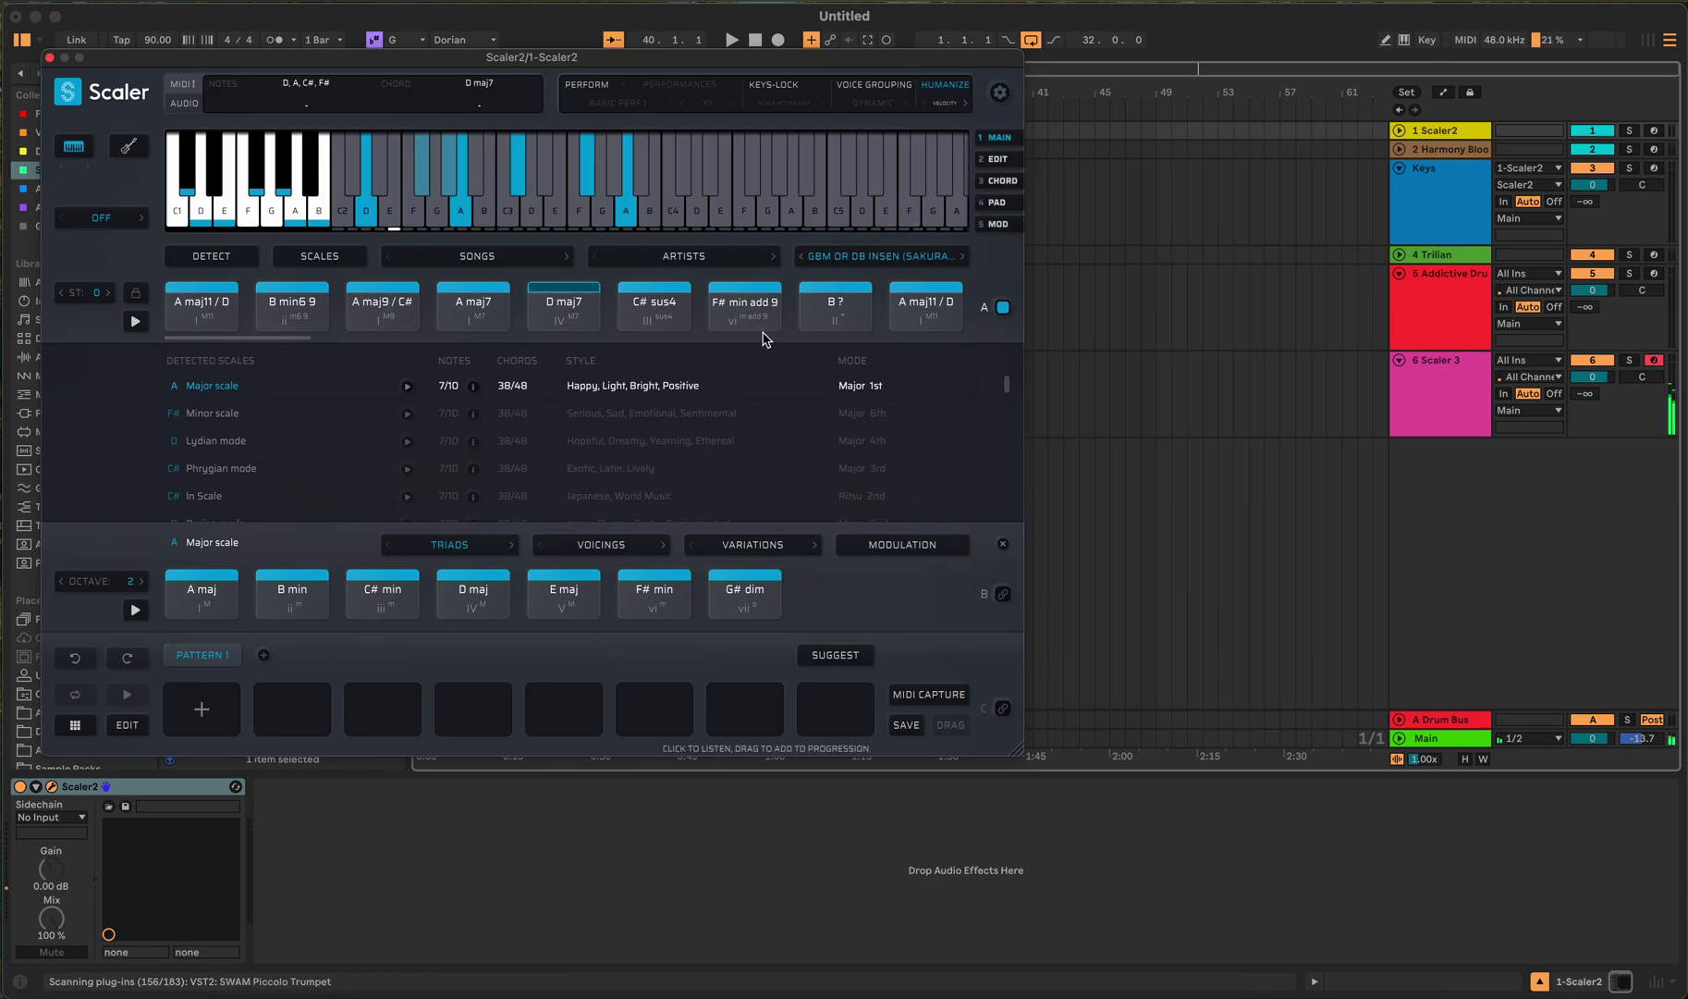
left_click(947, 104)
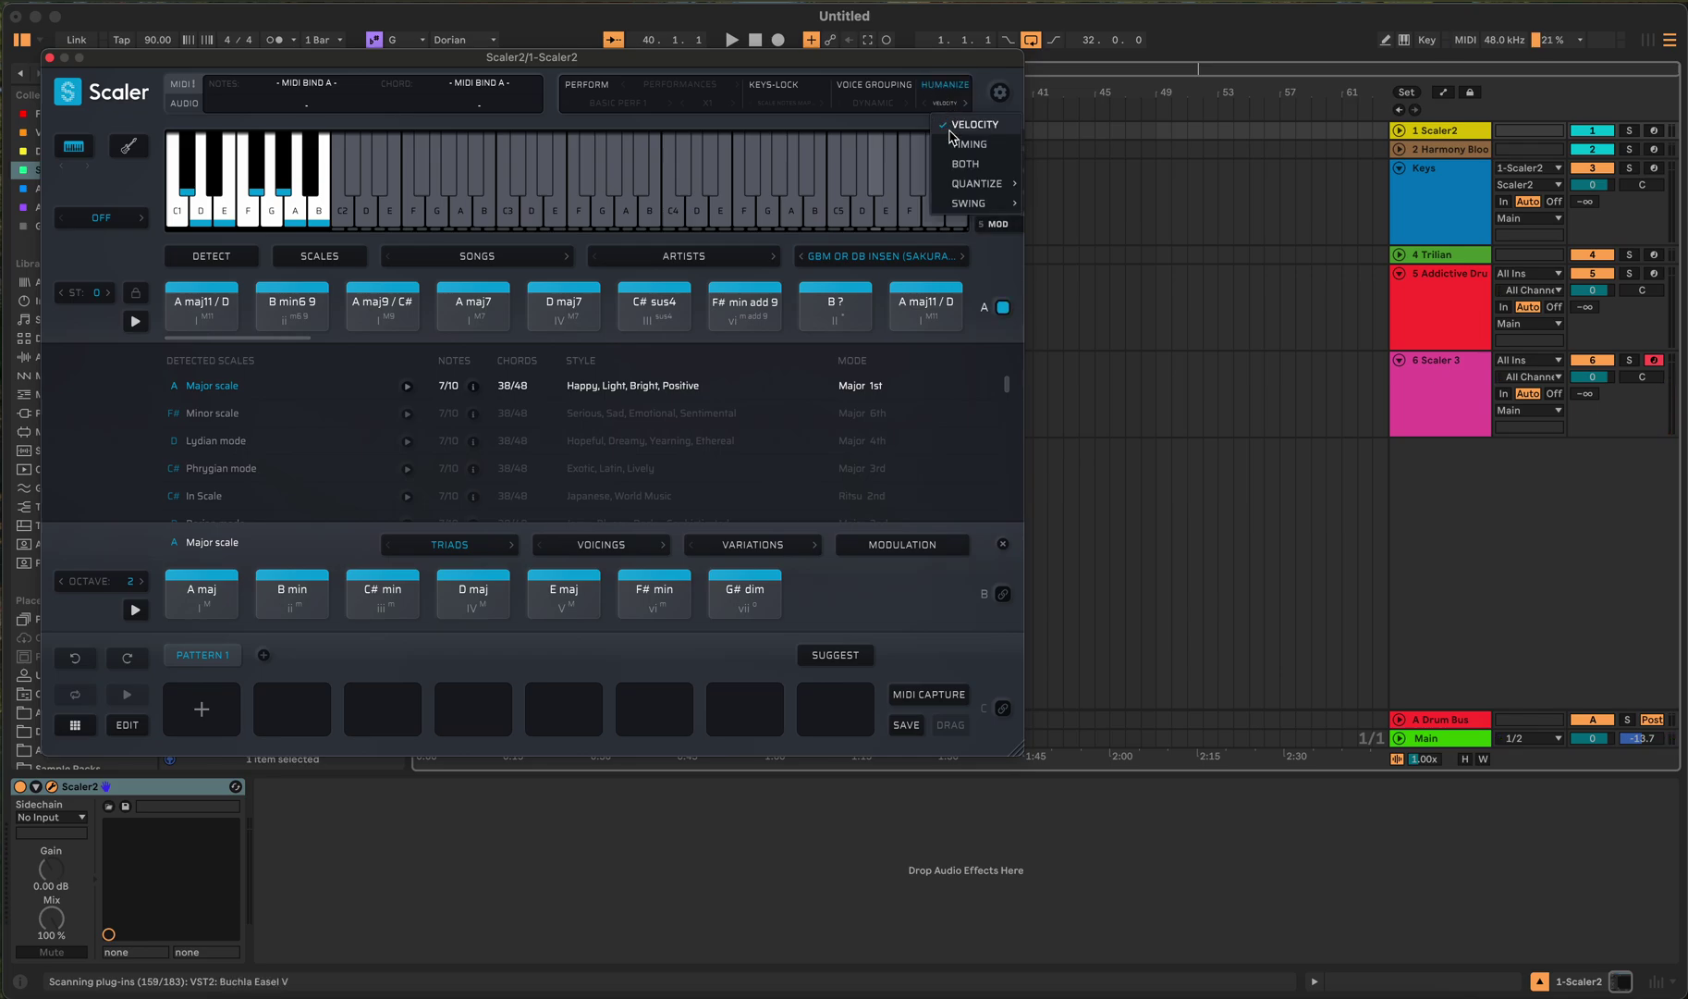
left_click(955, 145)
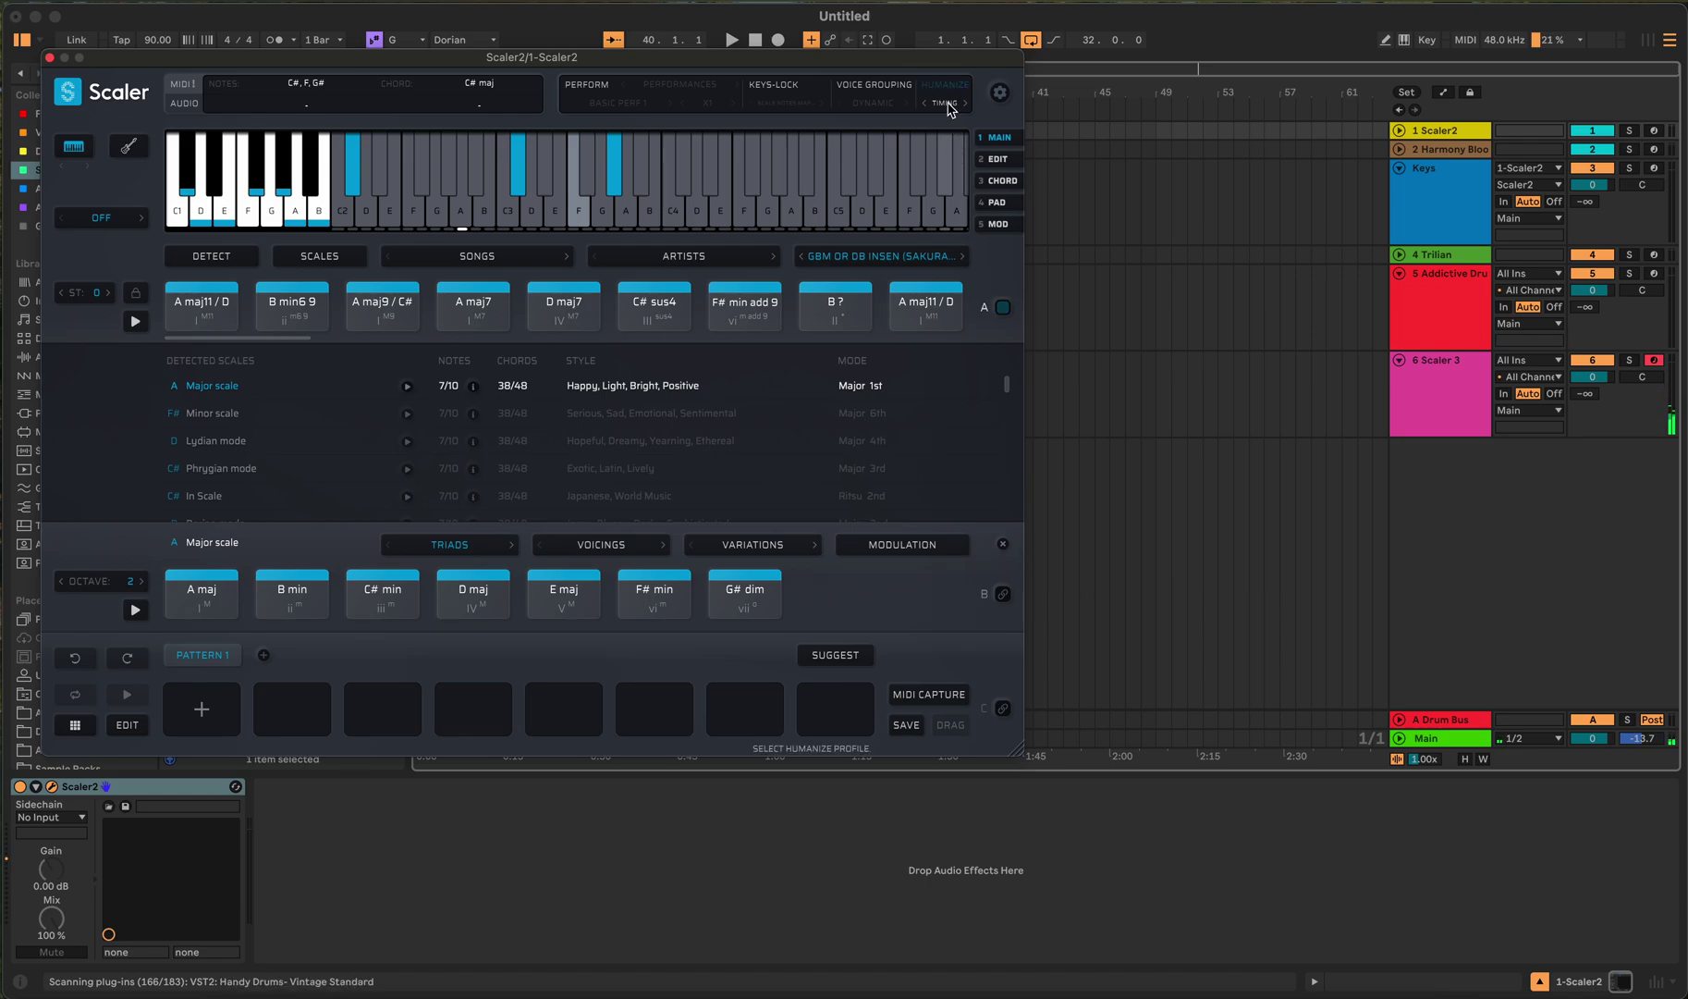
Step: Set Scaler 2's humanize back to Both and toggle humanization, keeping Both
left_click(948, 109)
left_click(964, 168)
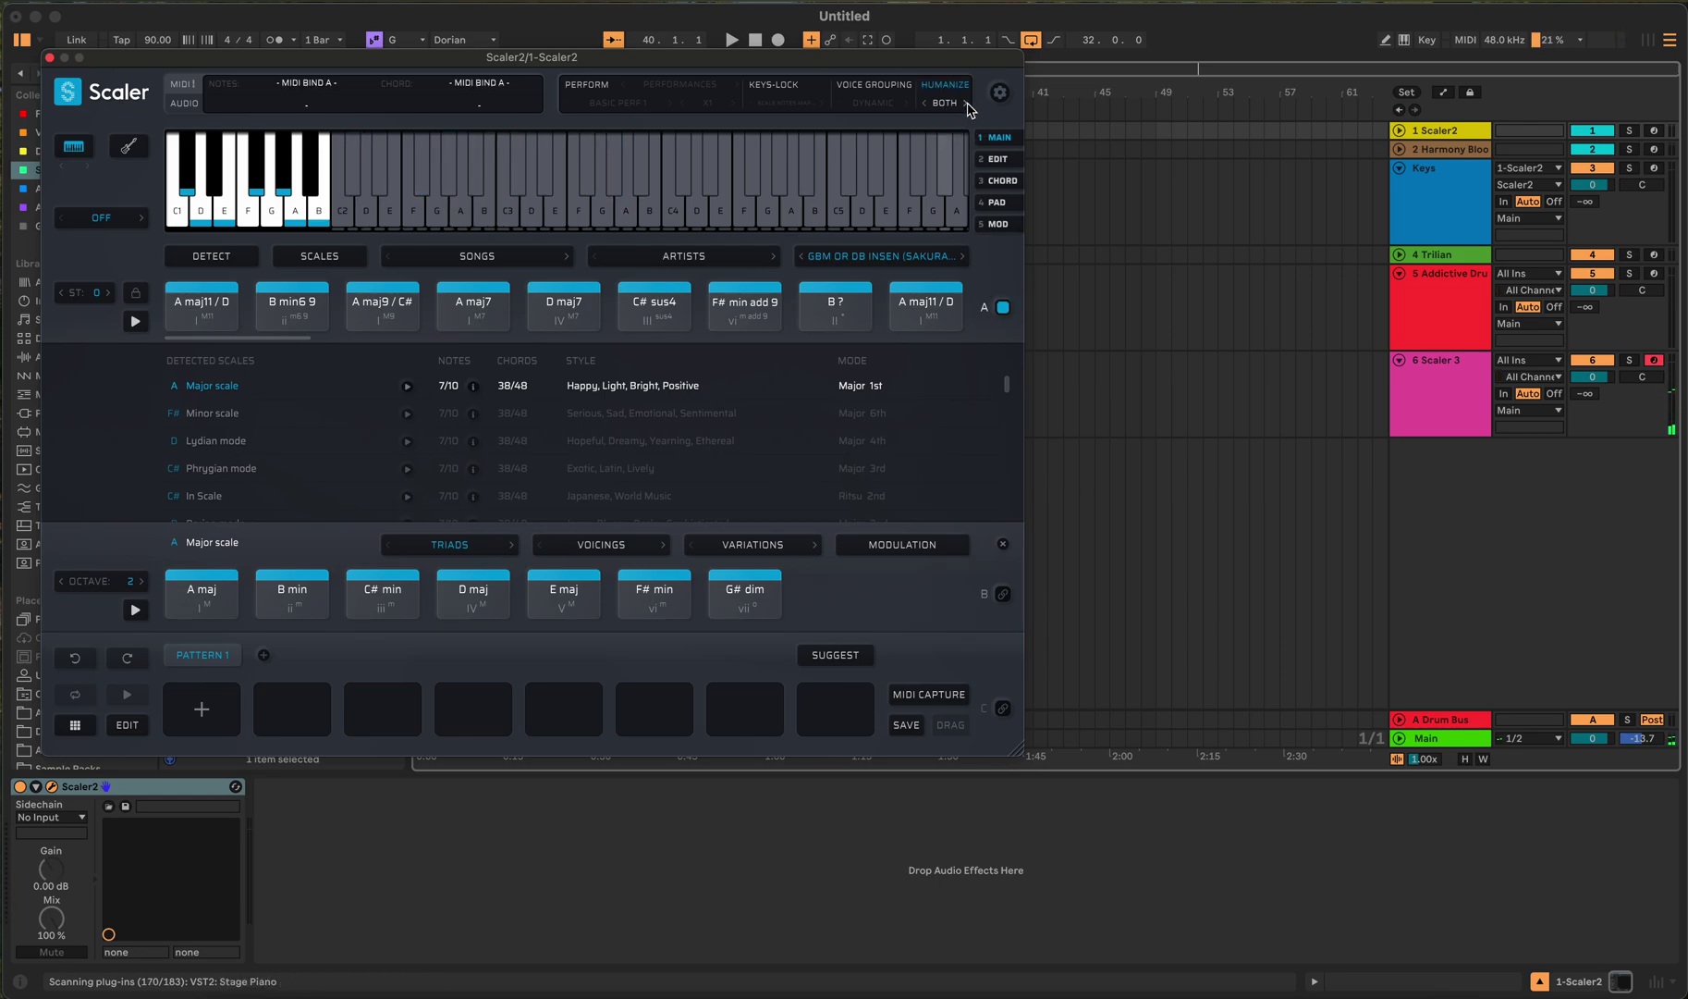
left_click(944, 87)
left_click(944, 102)
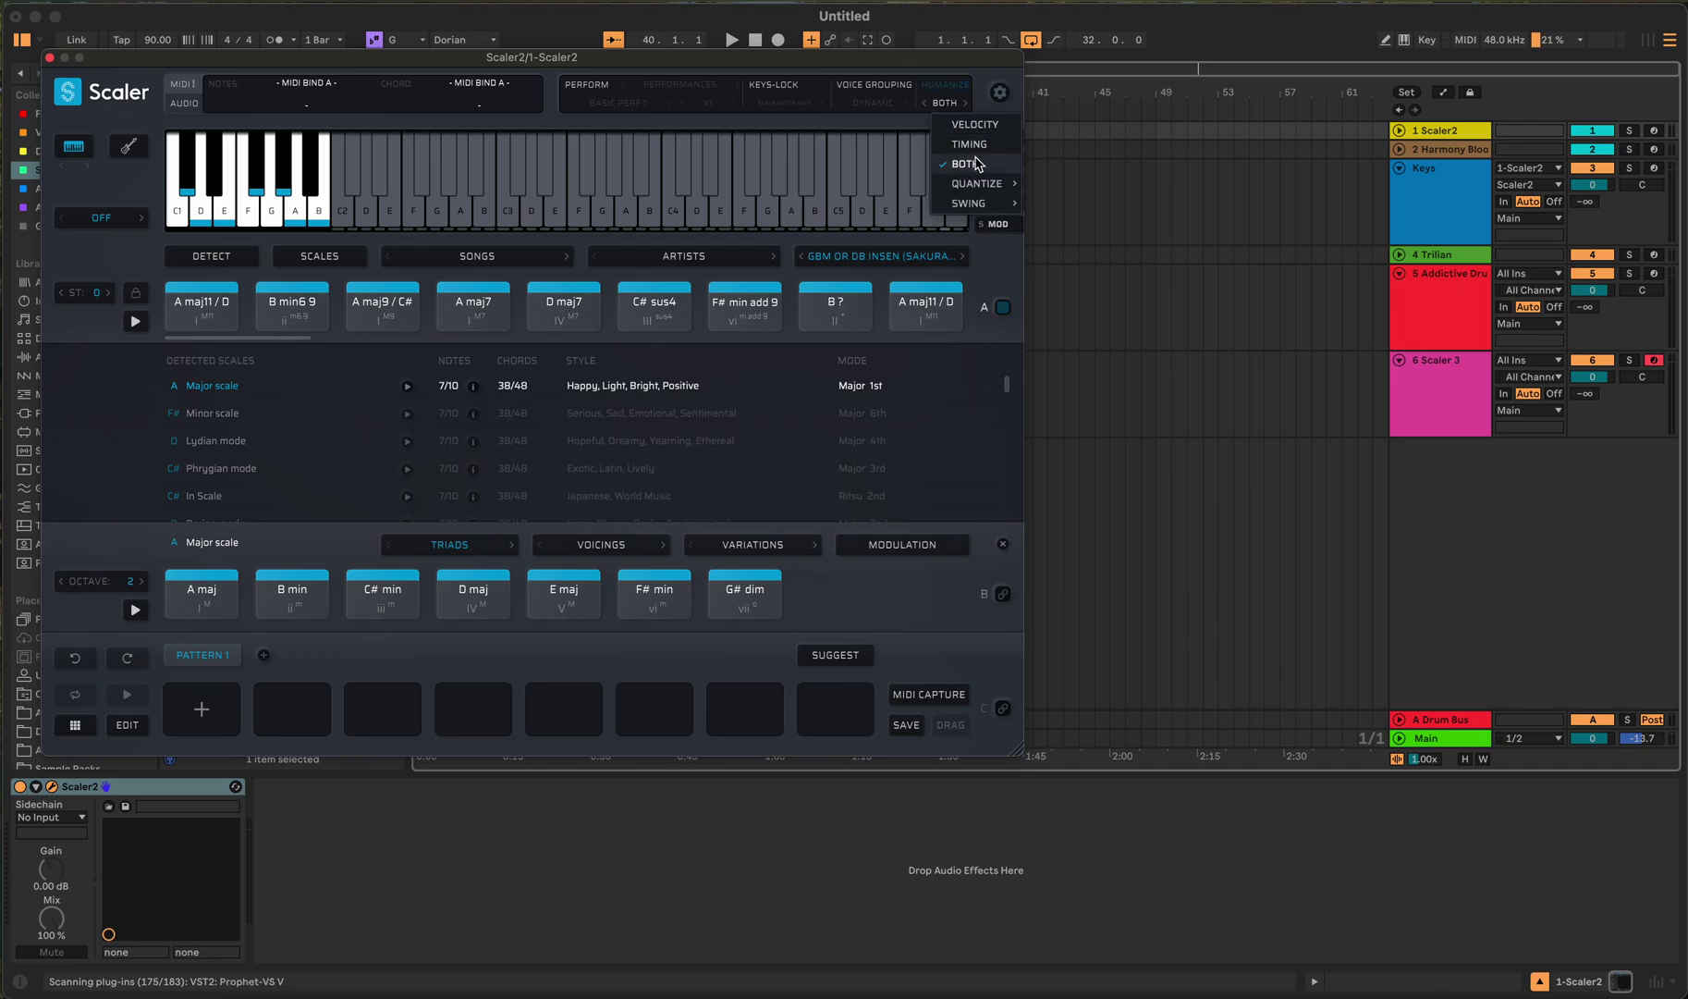
left_click(982, 91)
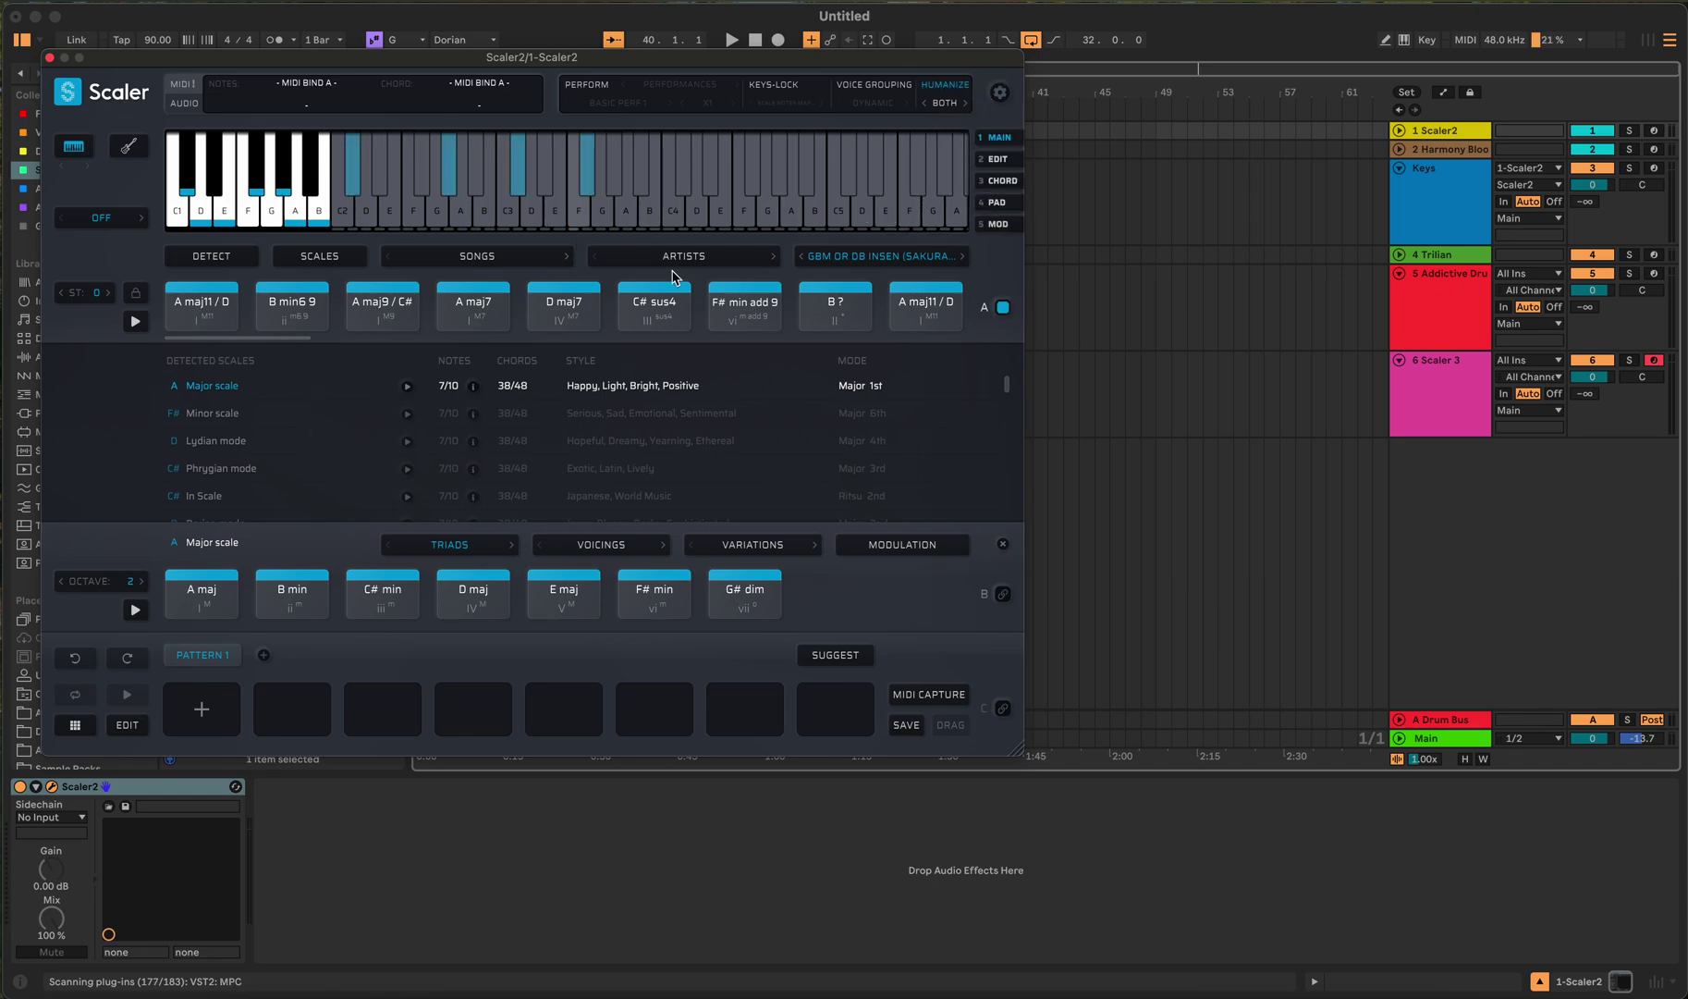
Step: Close Scaler 2 and open the Scaler 3 plug-in window on its track
left_click(51, 57)
left_click(1326, 392)
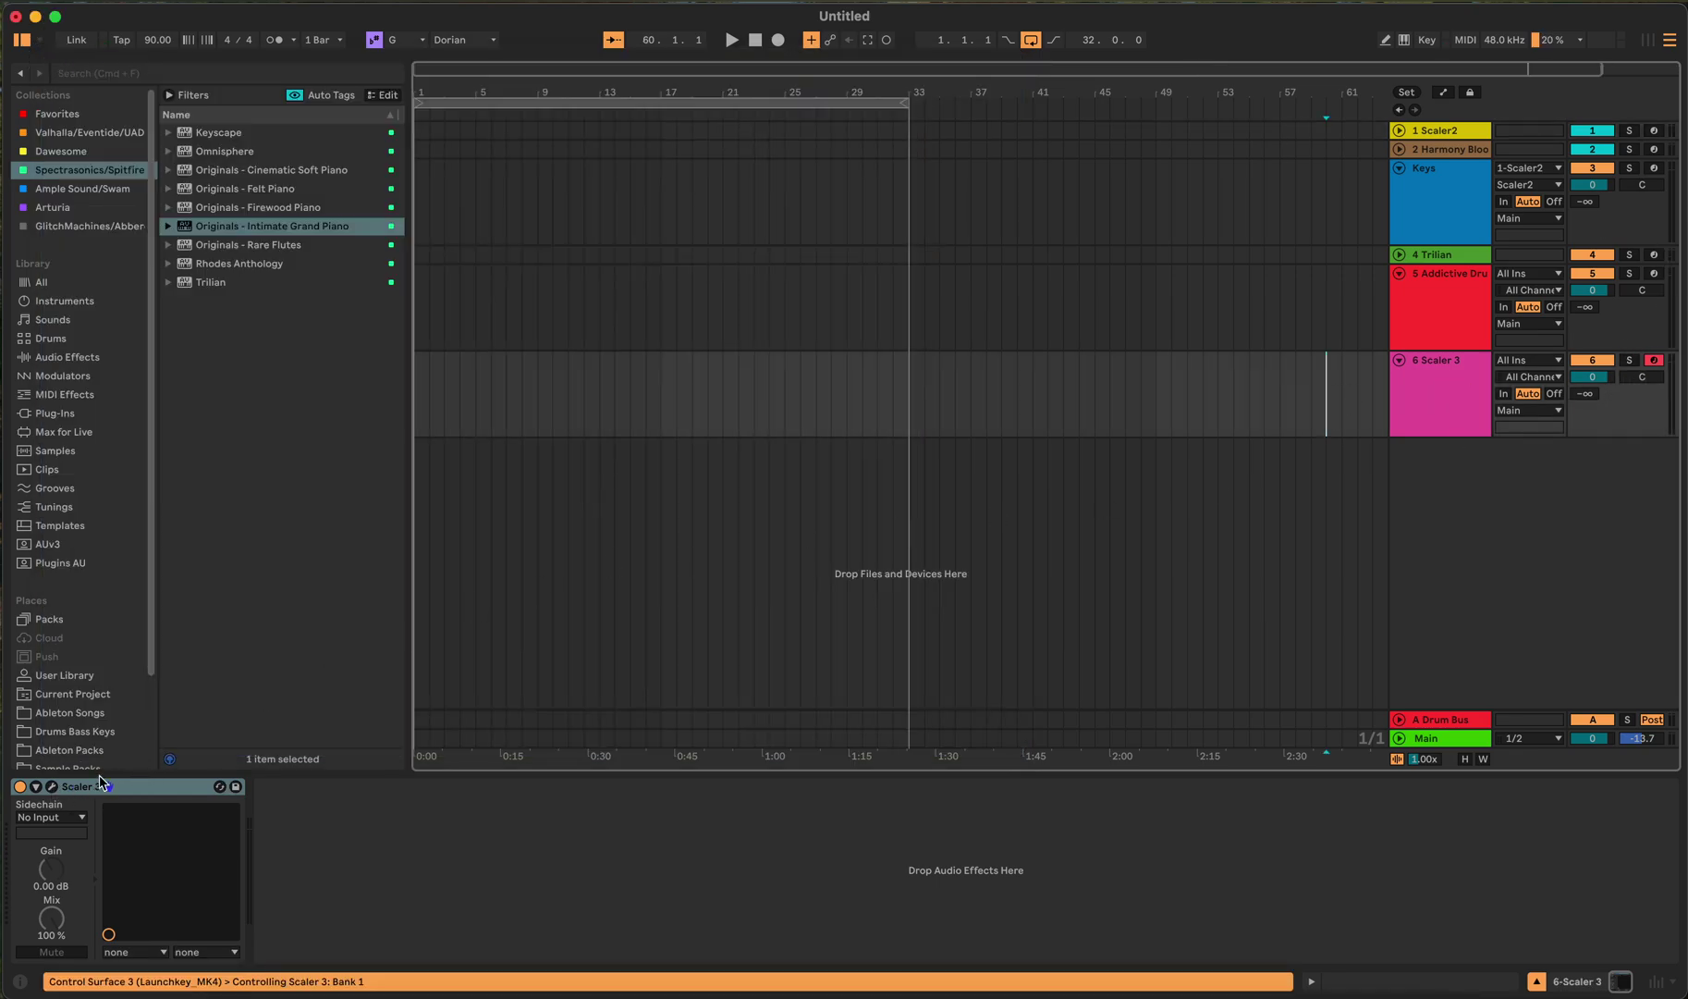
left_click(52, 788)
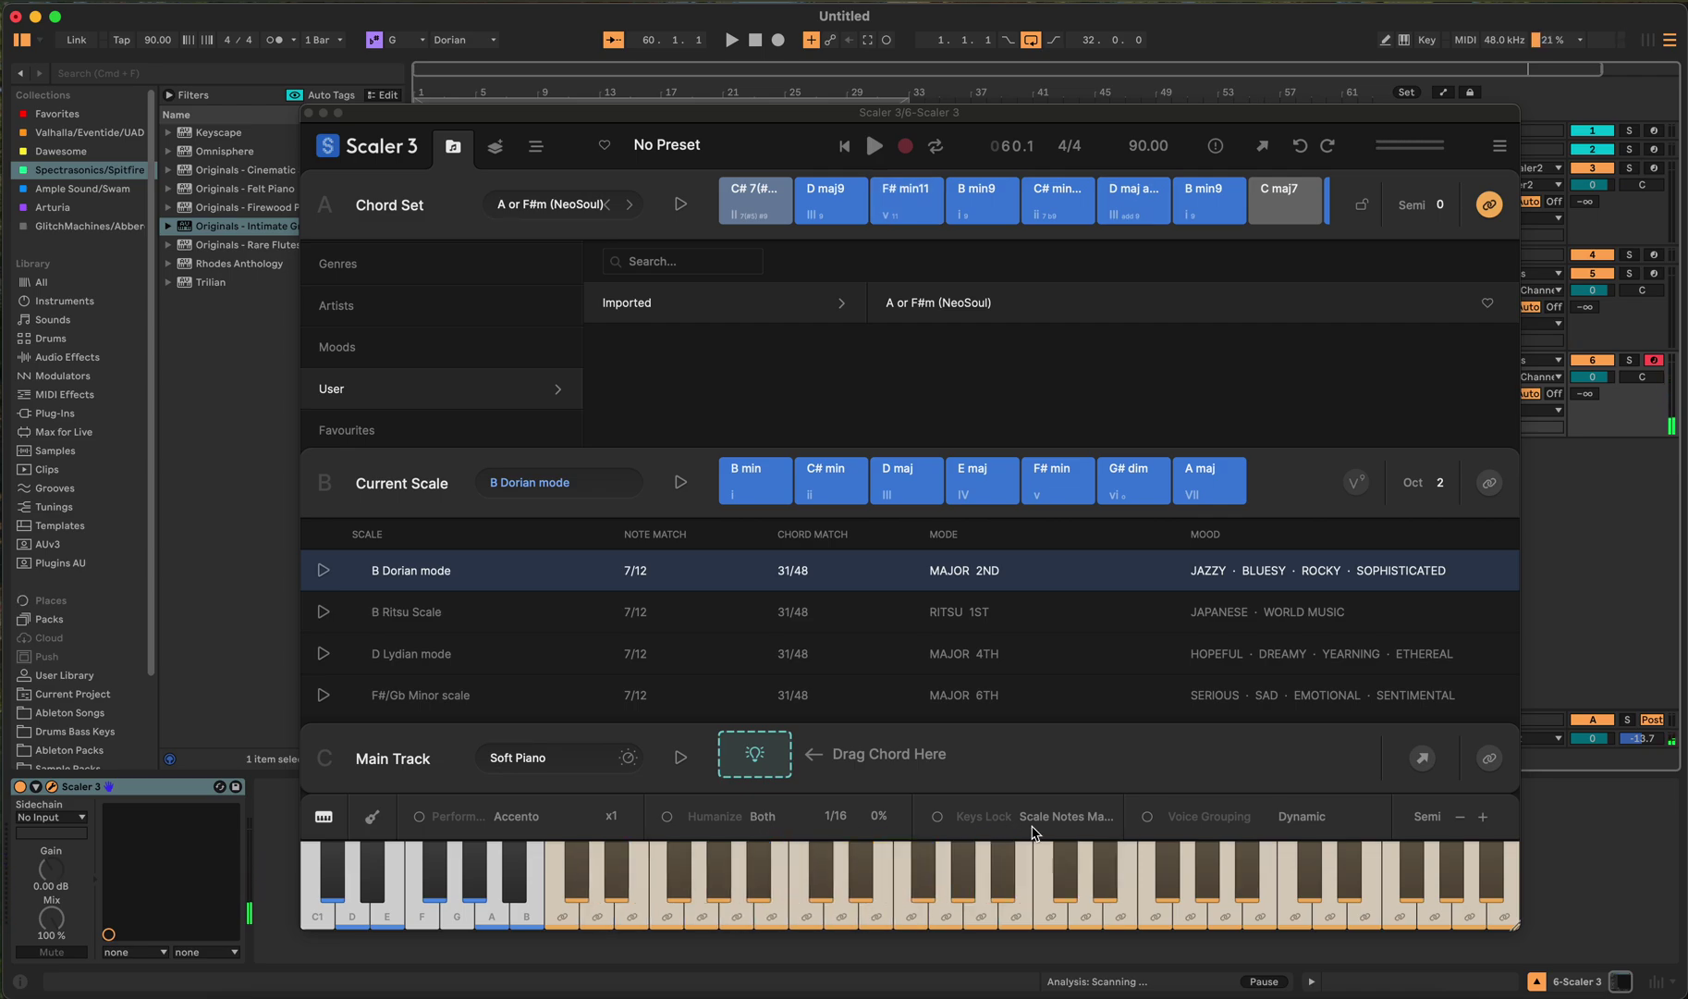
left_click(668, 818)
left_click(779, 821)
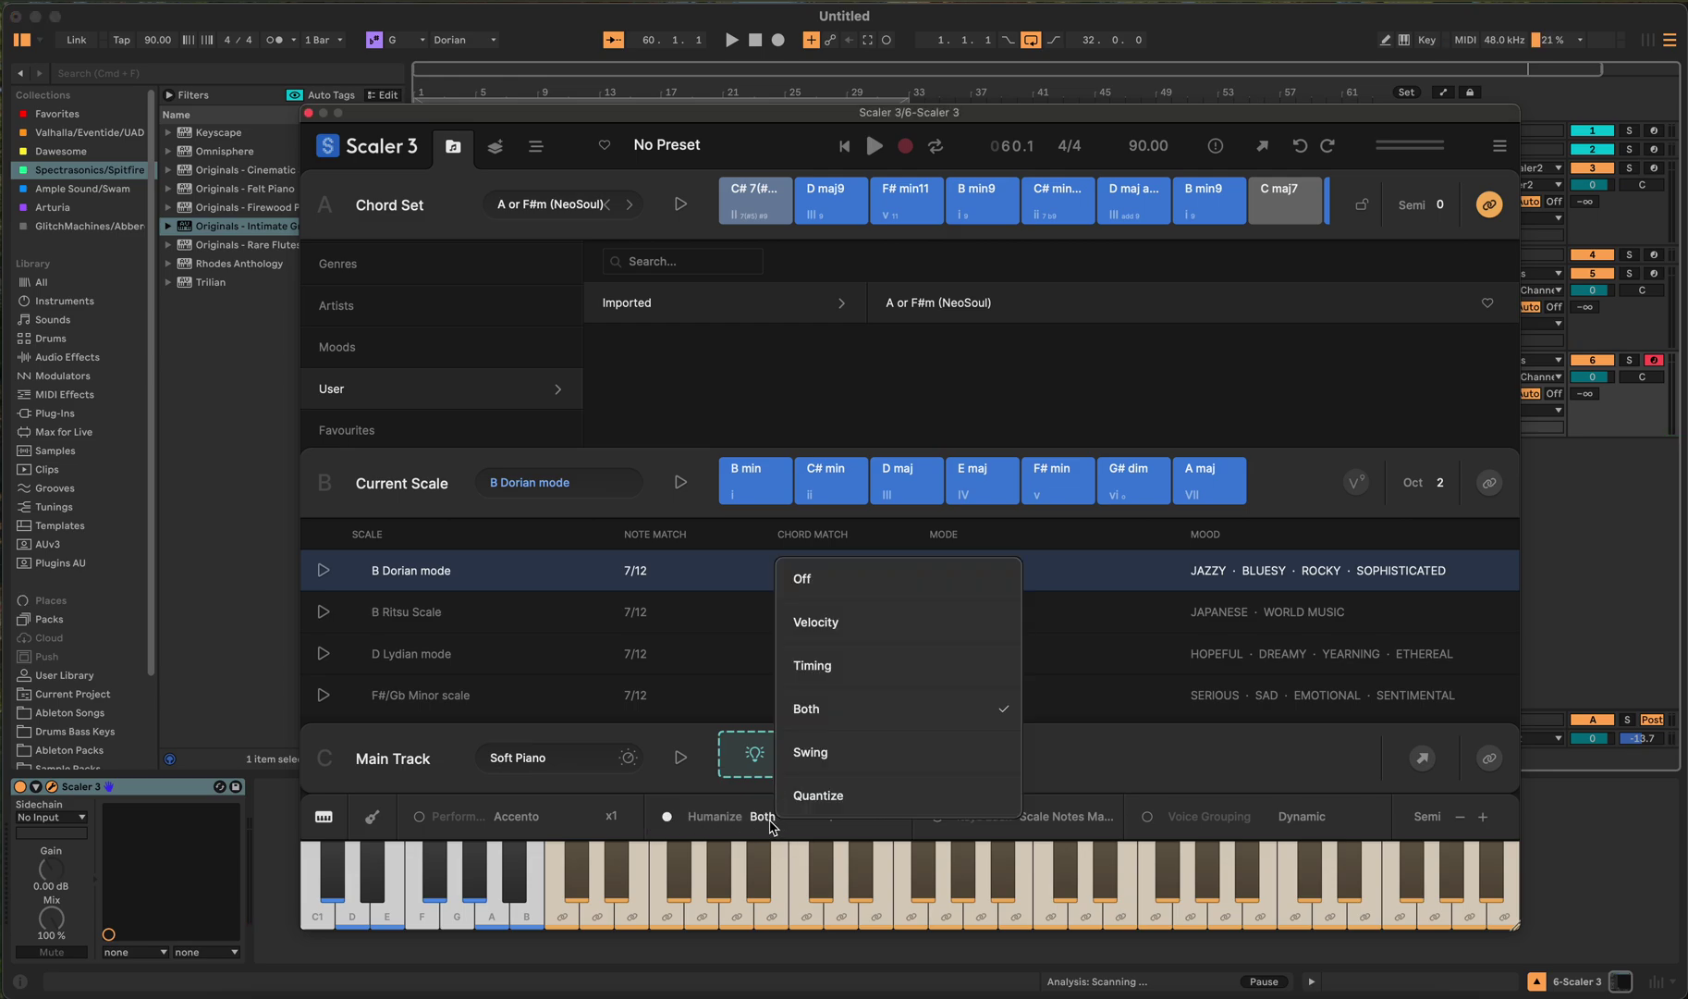
left_click(852, 623)
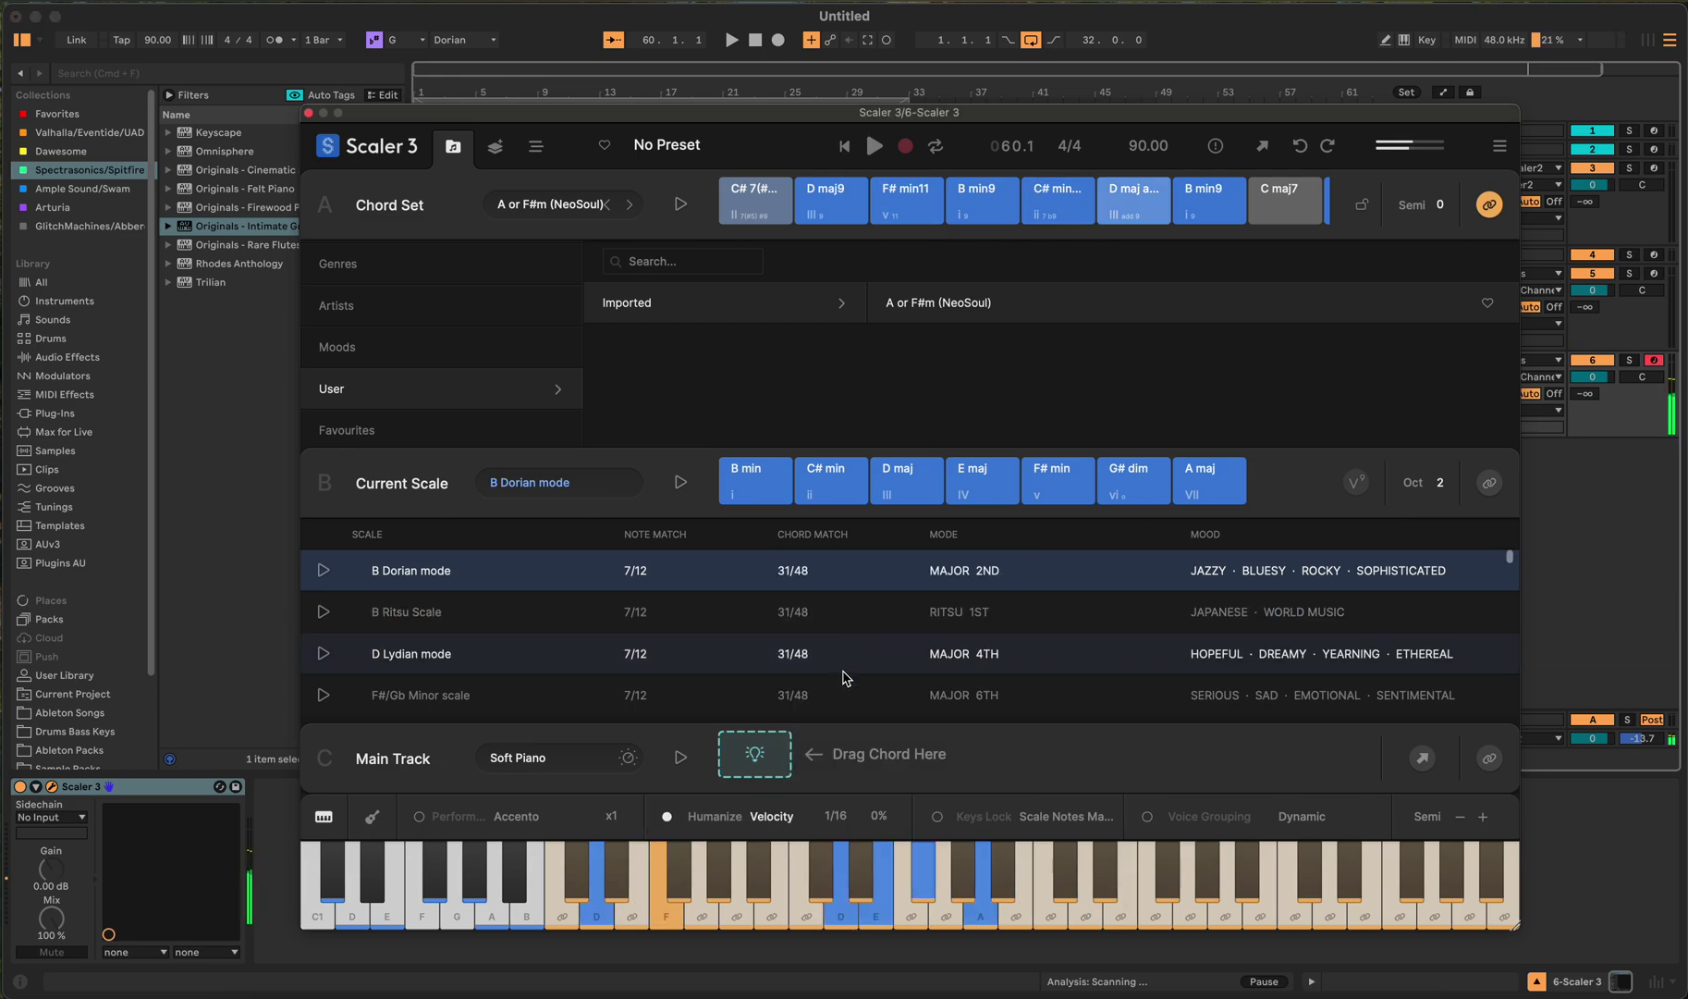
left_click(775, 816)
left_click(827, 667)
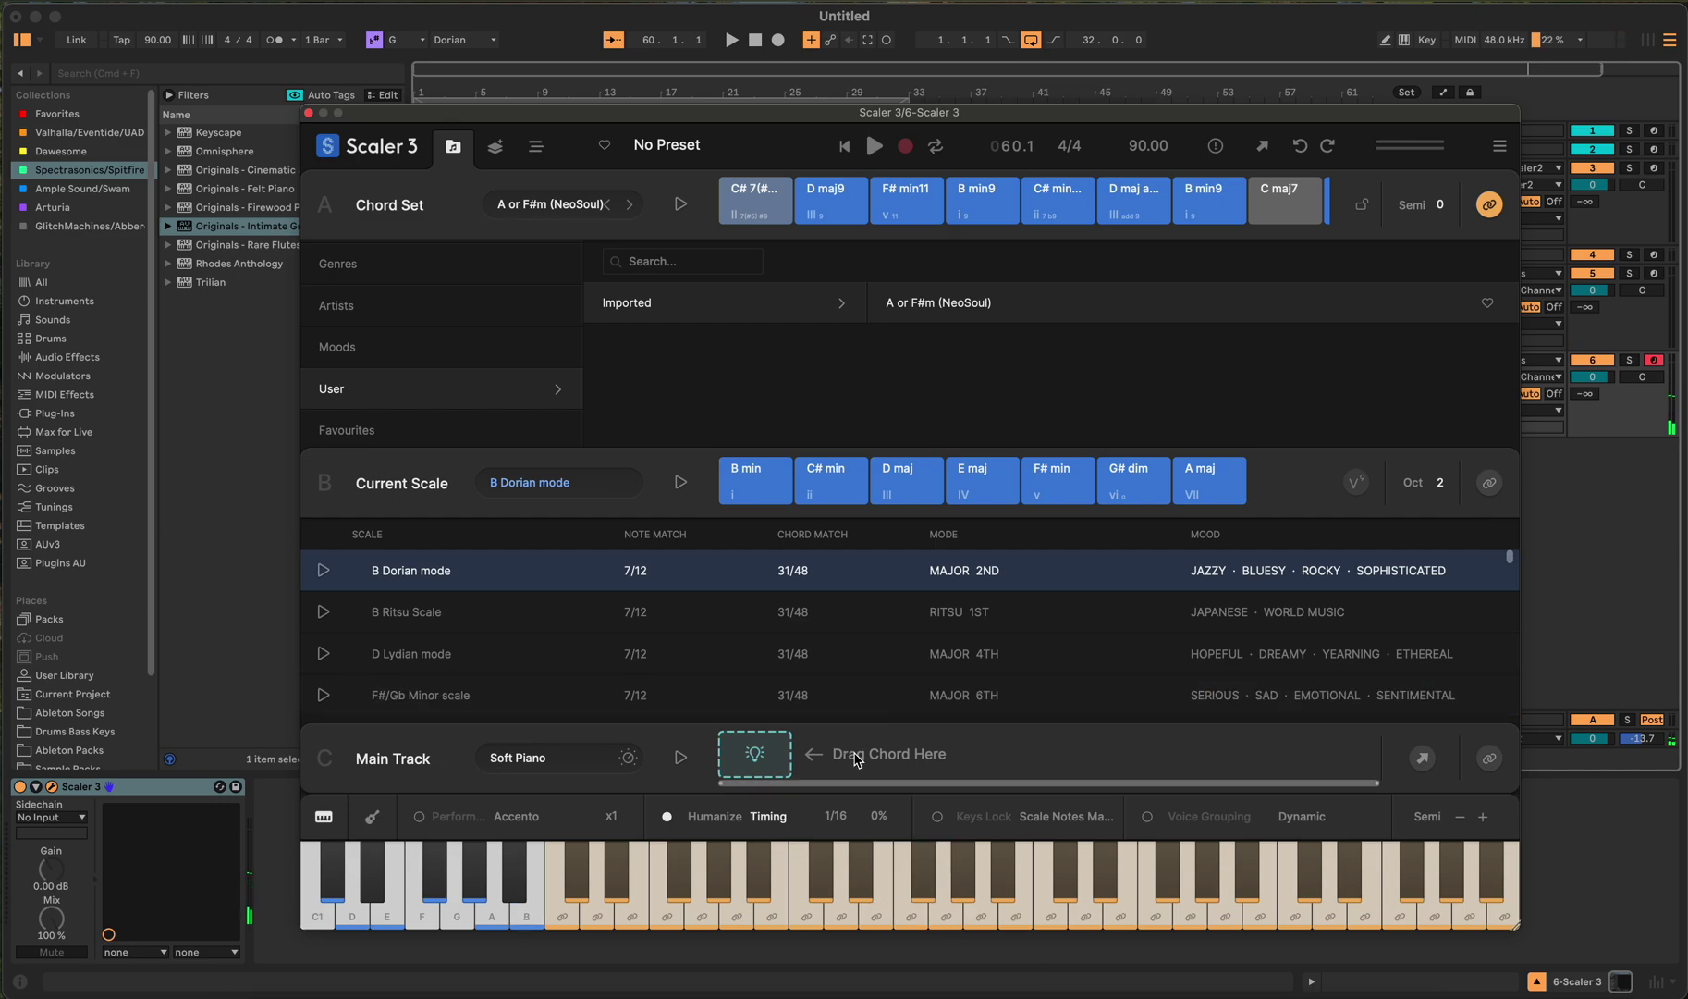
left_click(791, 819)
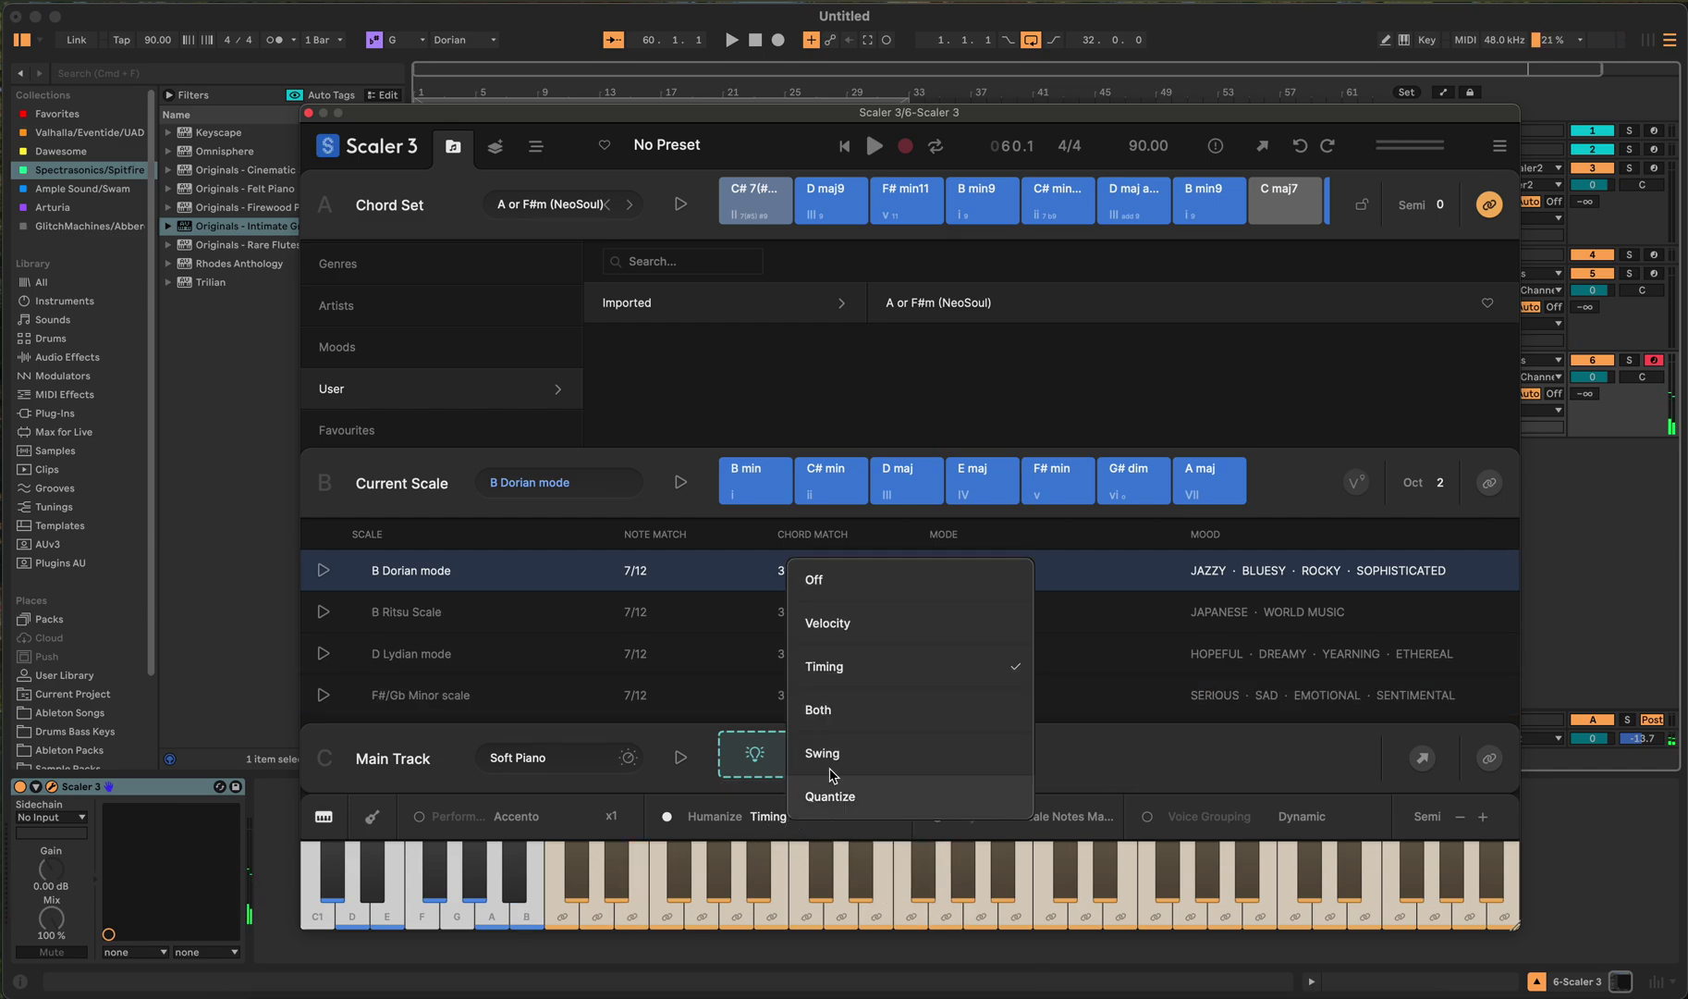
left_click(851, 706)
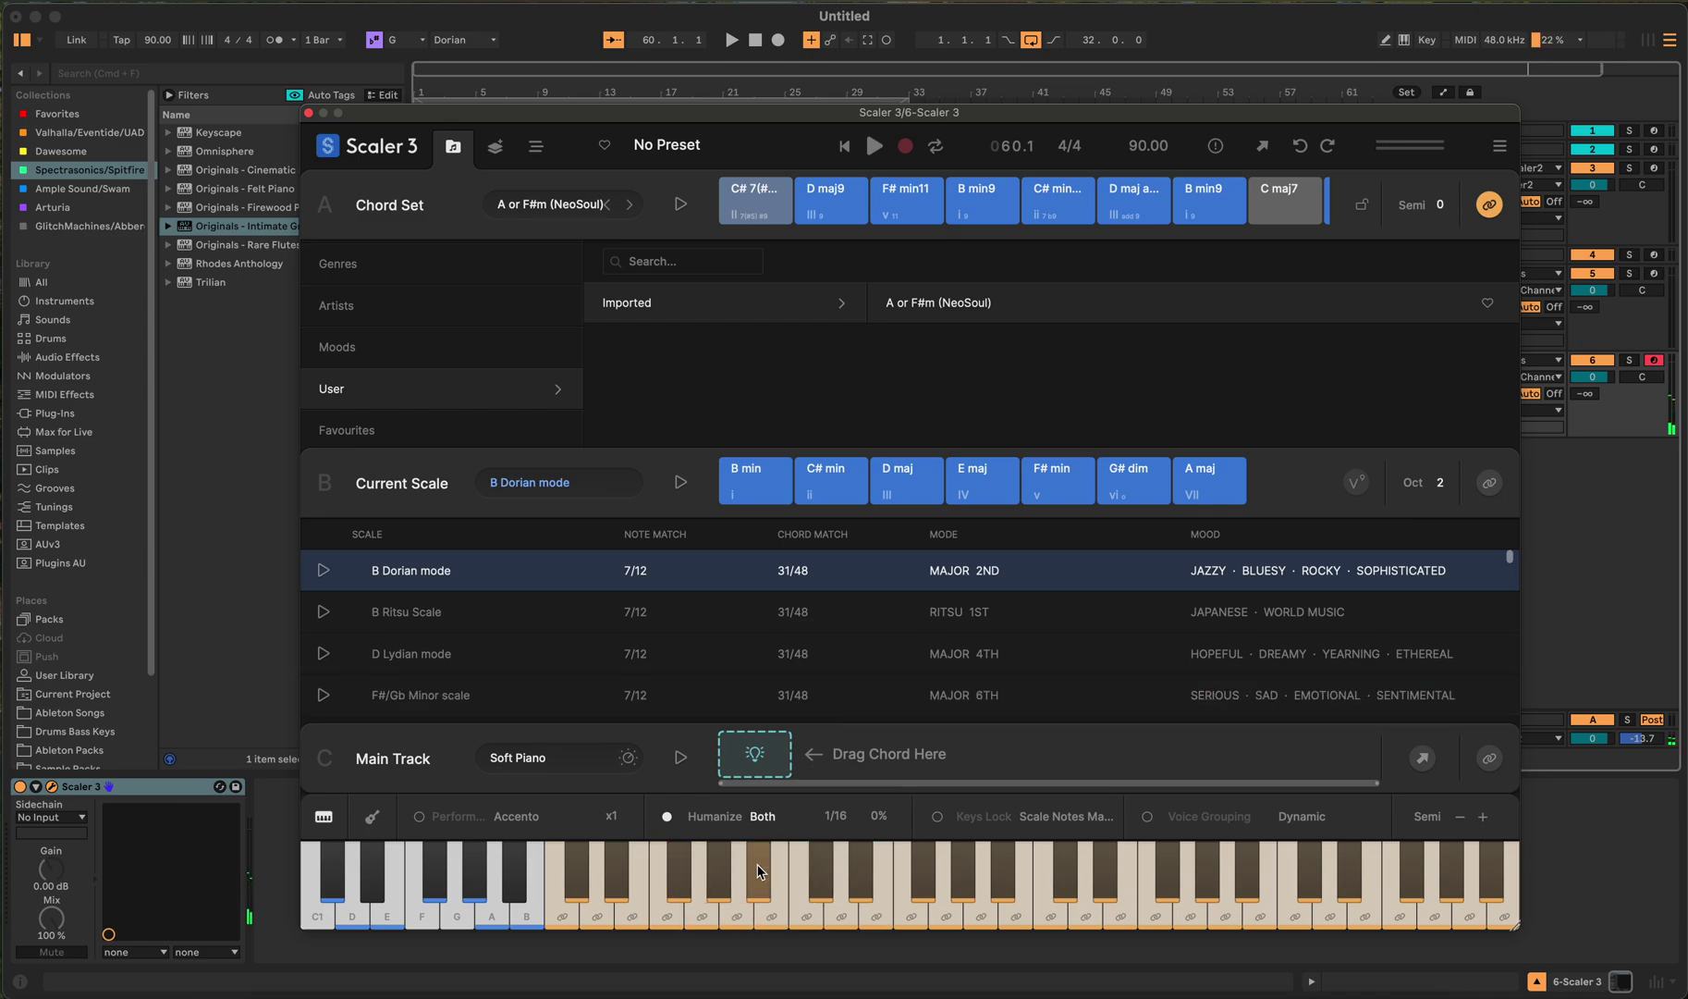
mouse_move(567, 768)
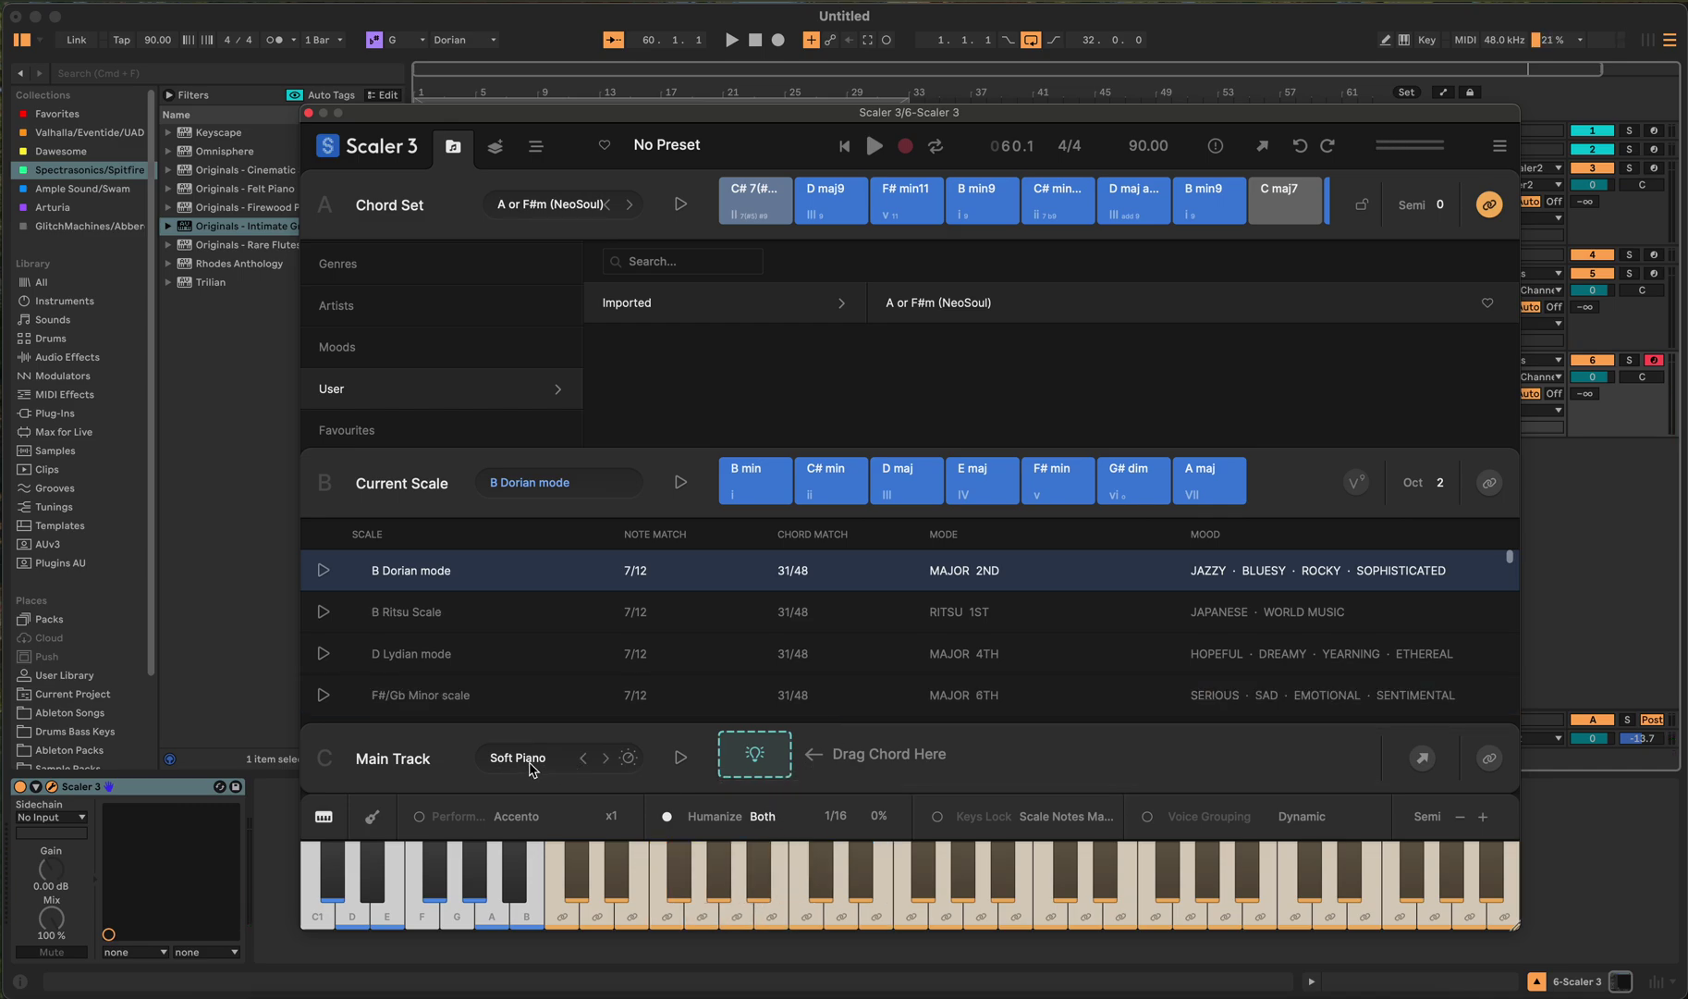
left_click(756, 828)
left_click(805, 773)
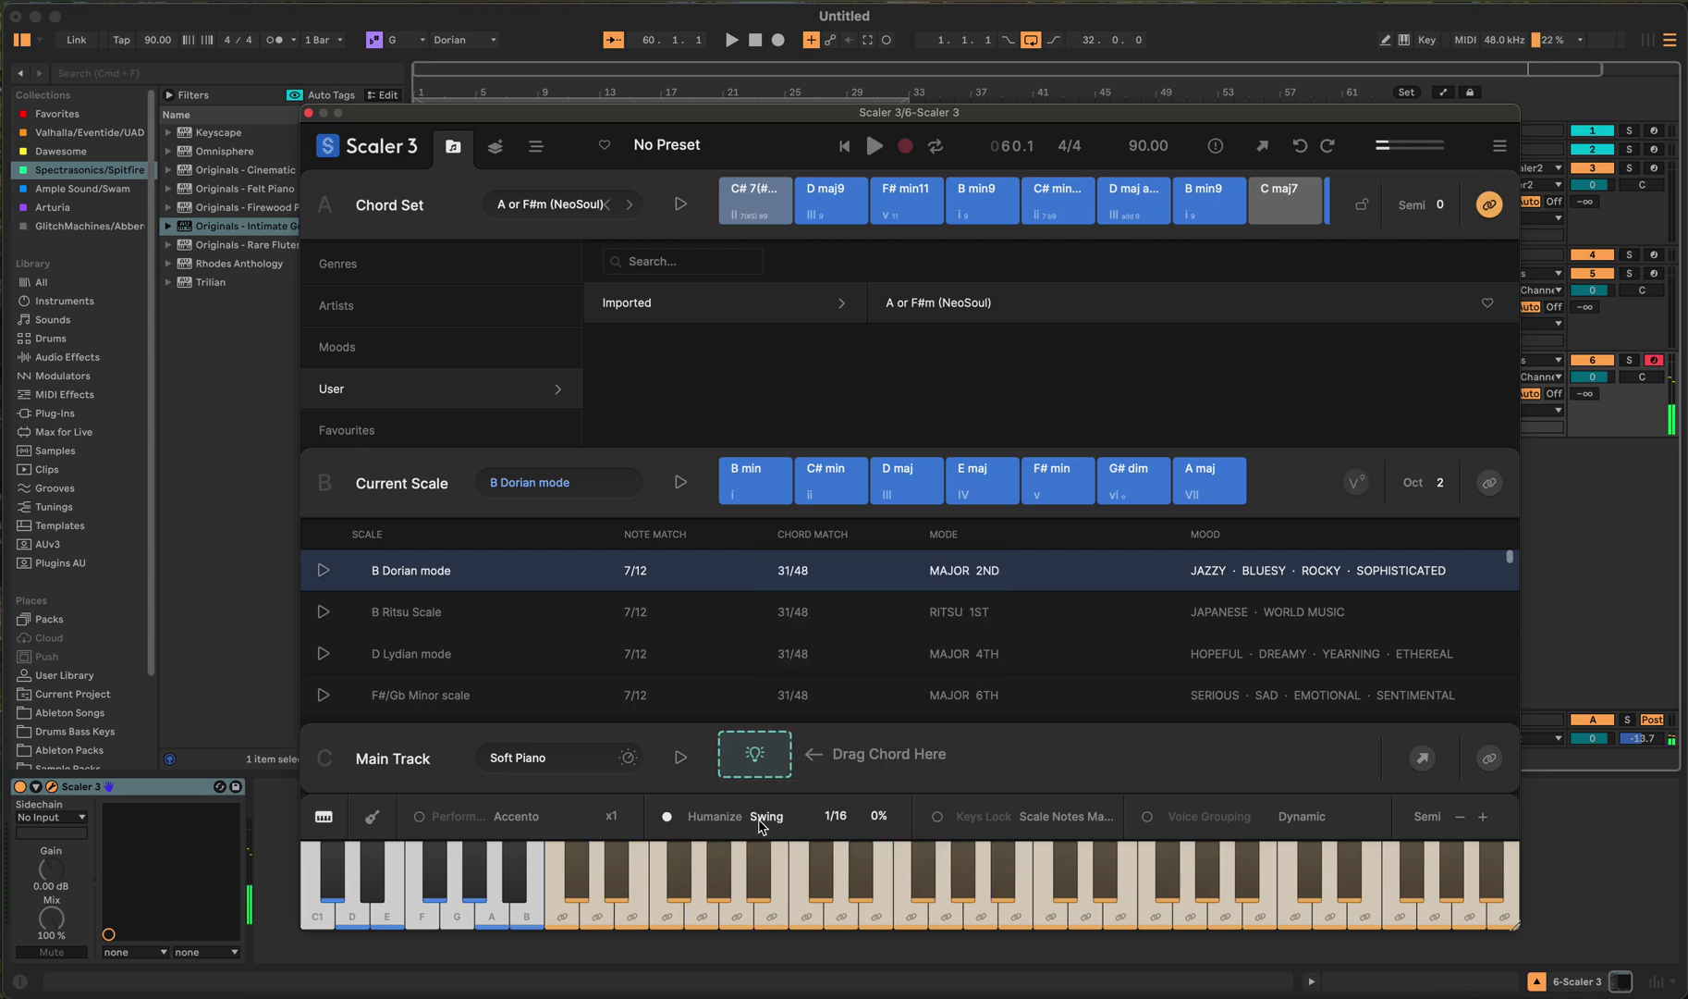
left_click(760, 819)
left_click(794, 805)
left_click(781, 816)
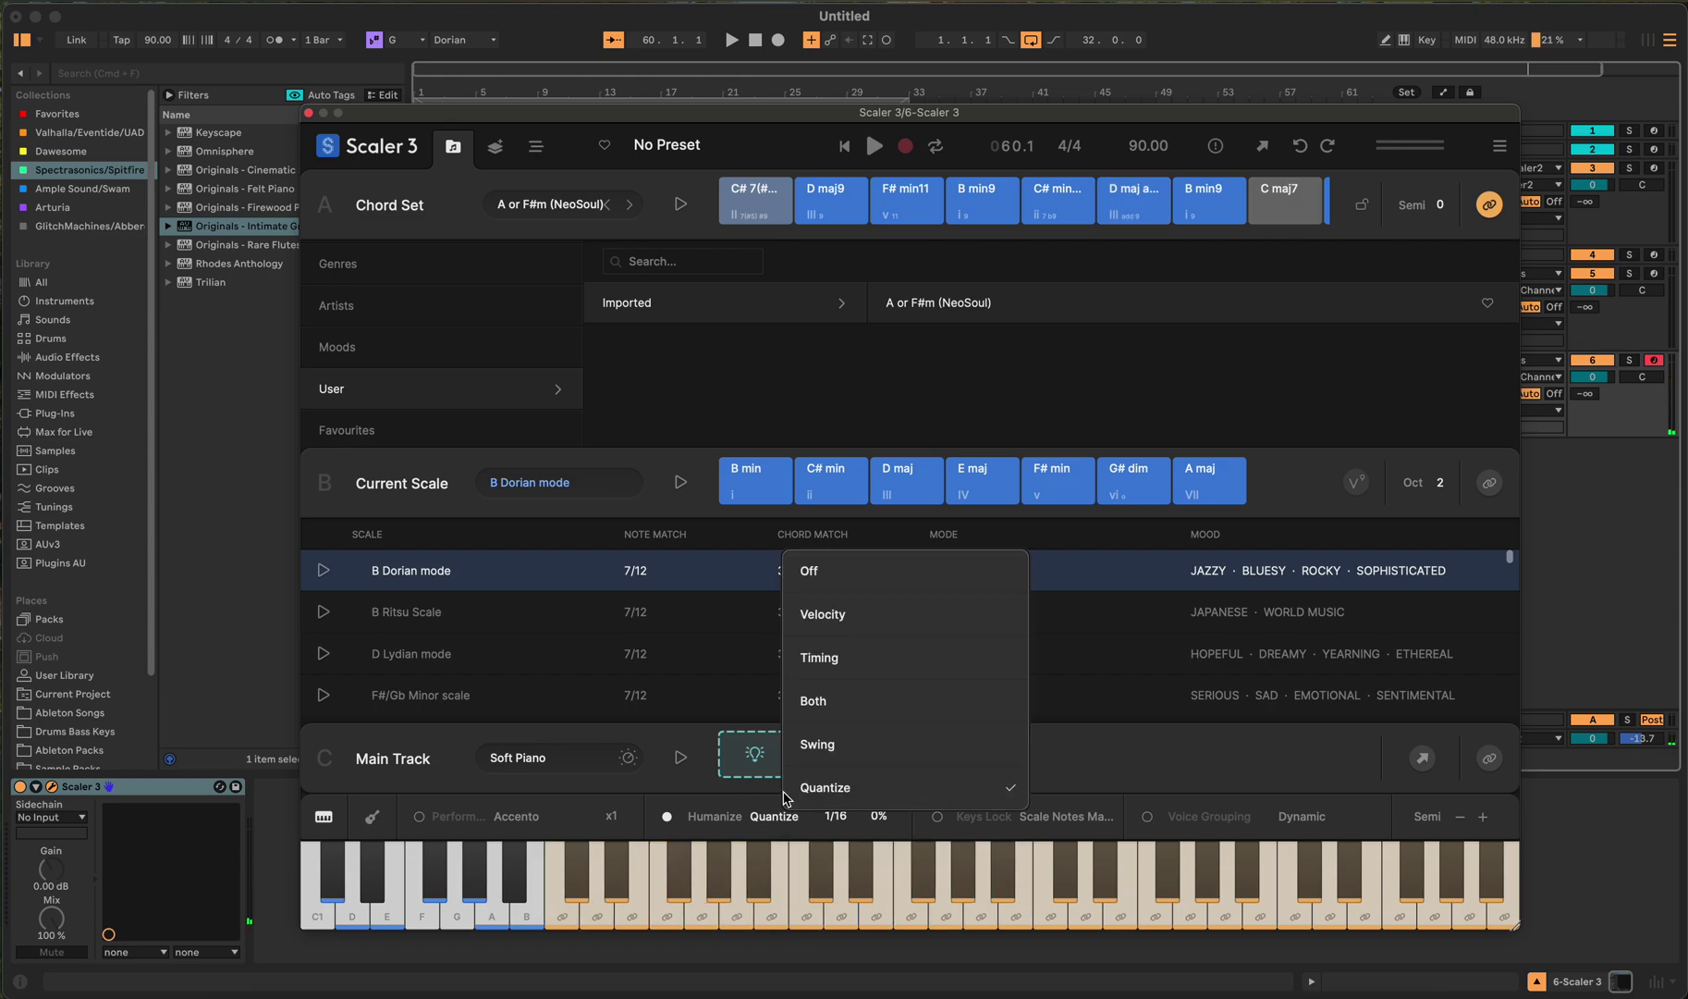
left_click(843, 710)
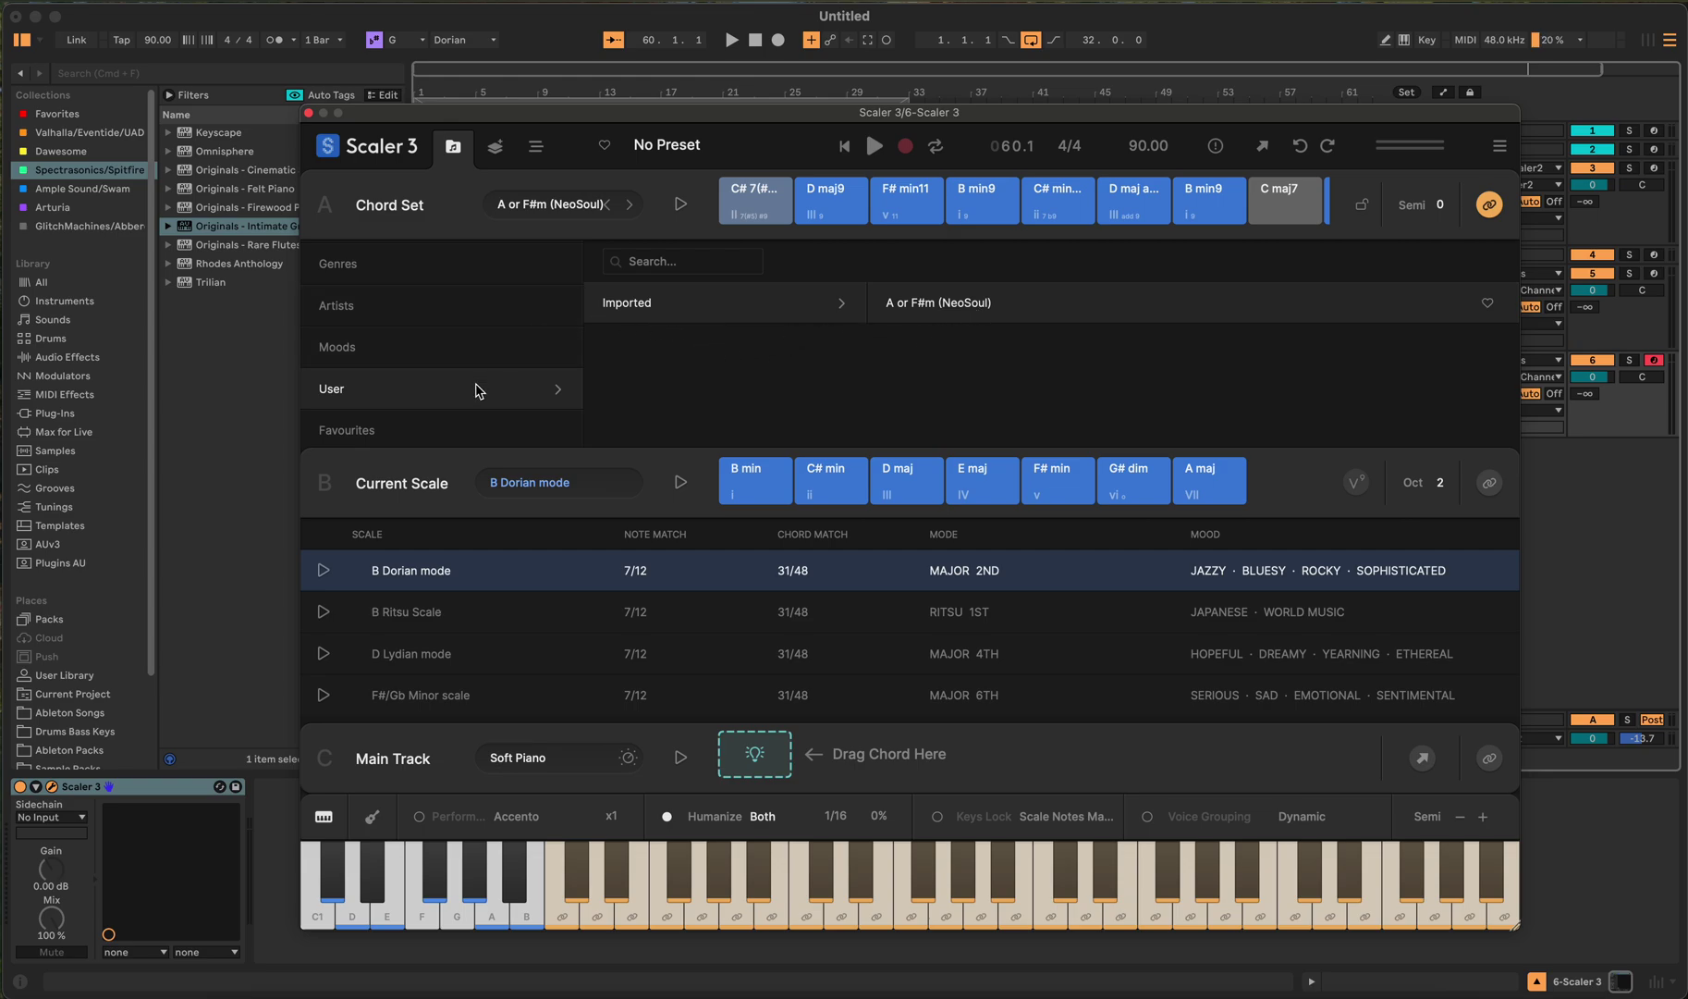
Step: Audition the B min chord, open the User chord-set folder, then cancel the chord set import
left_click(749, 469)
left_click(957, 303)
left_click(504, 384)
left_click(561, 390)
left_click(1156, 266)
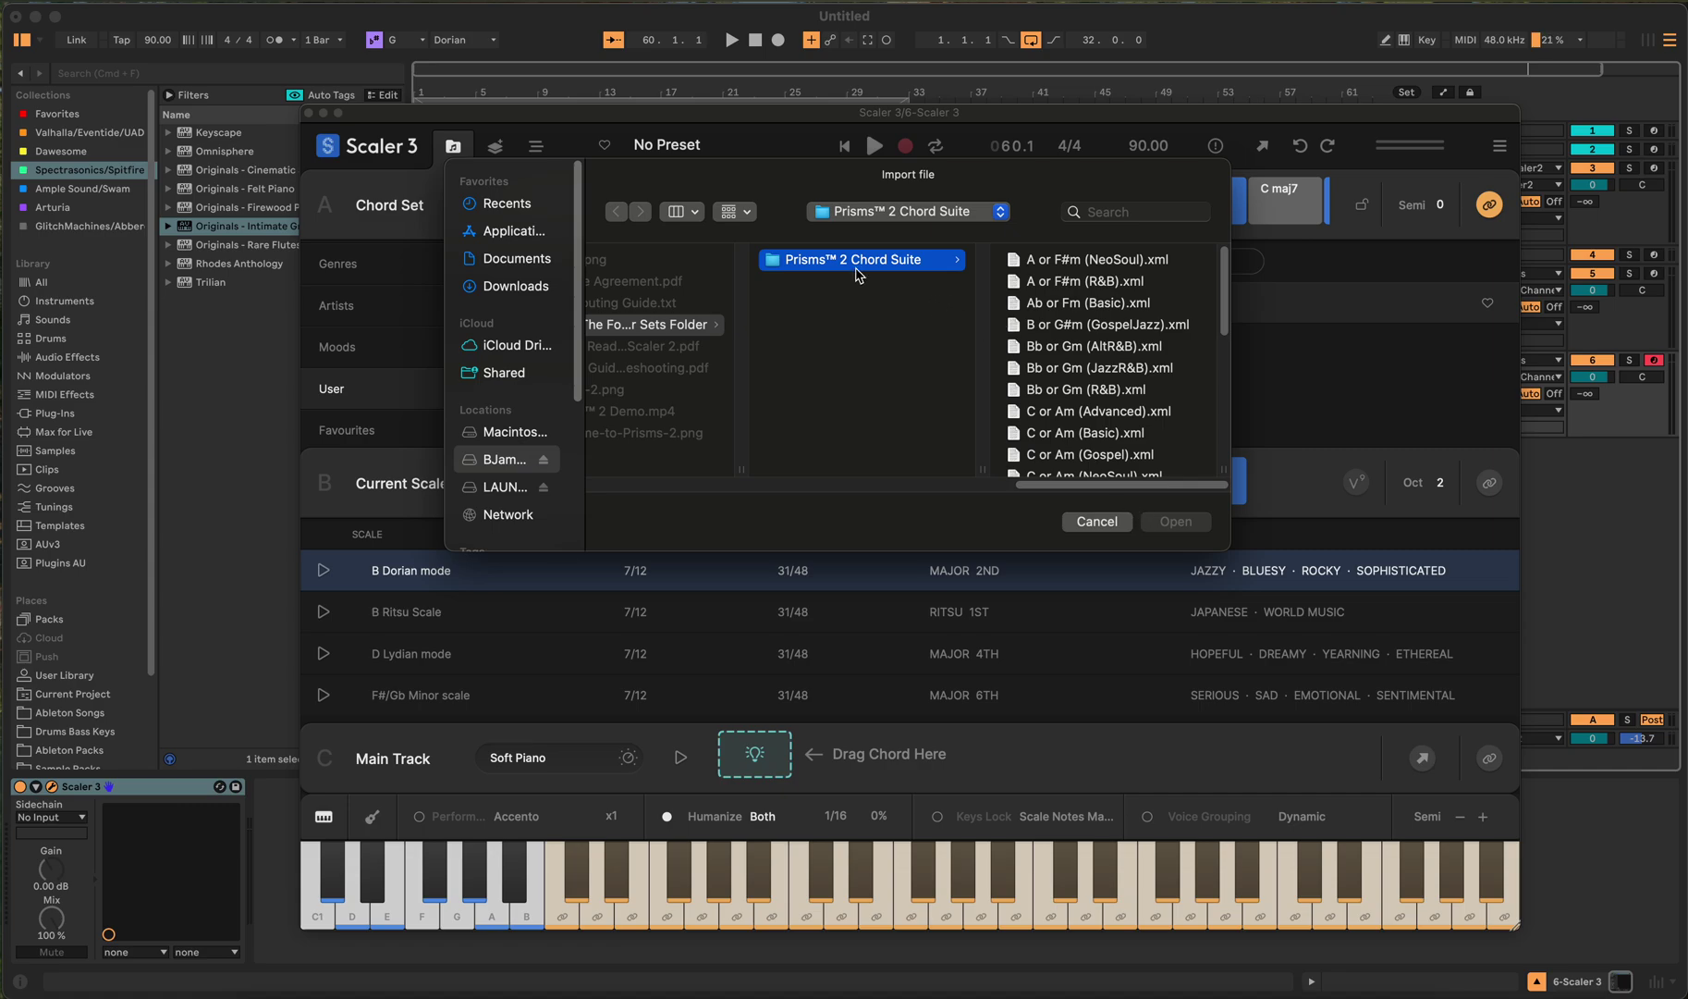
left_click(1097, 521)
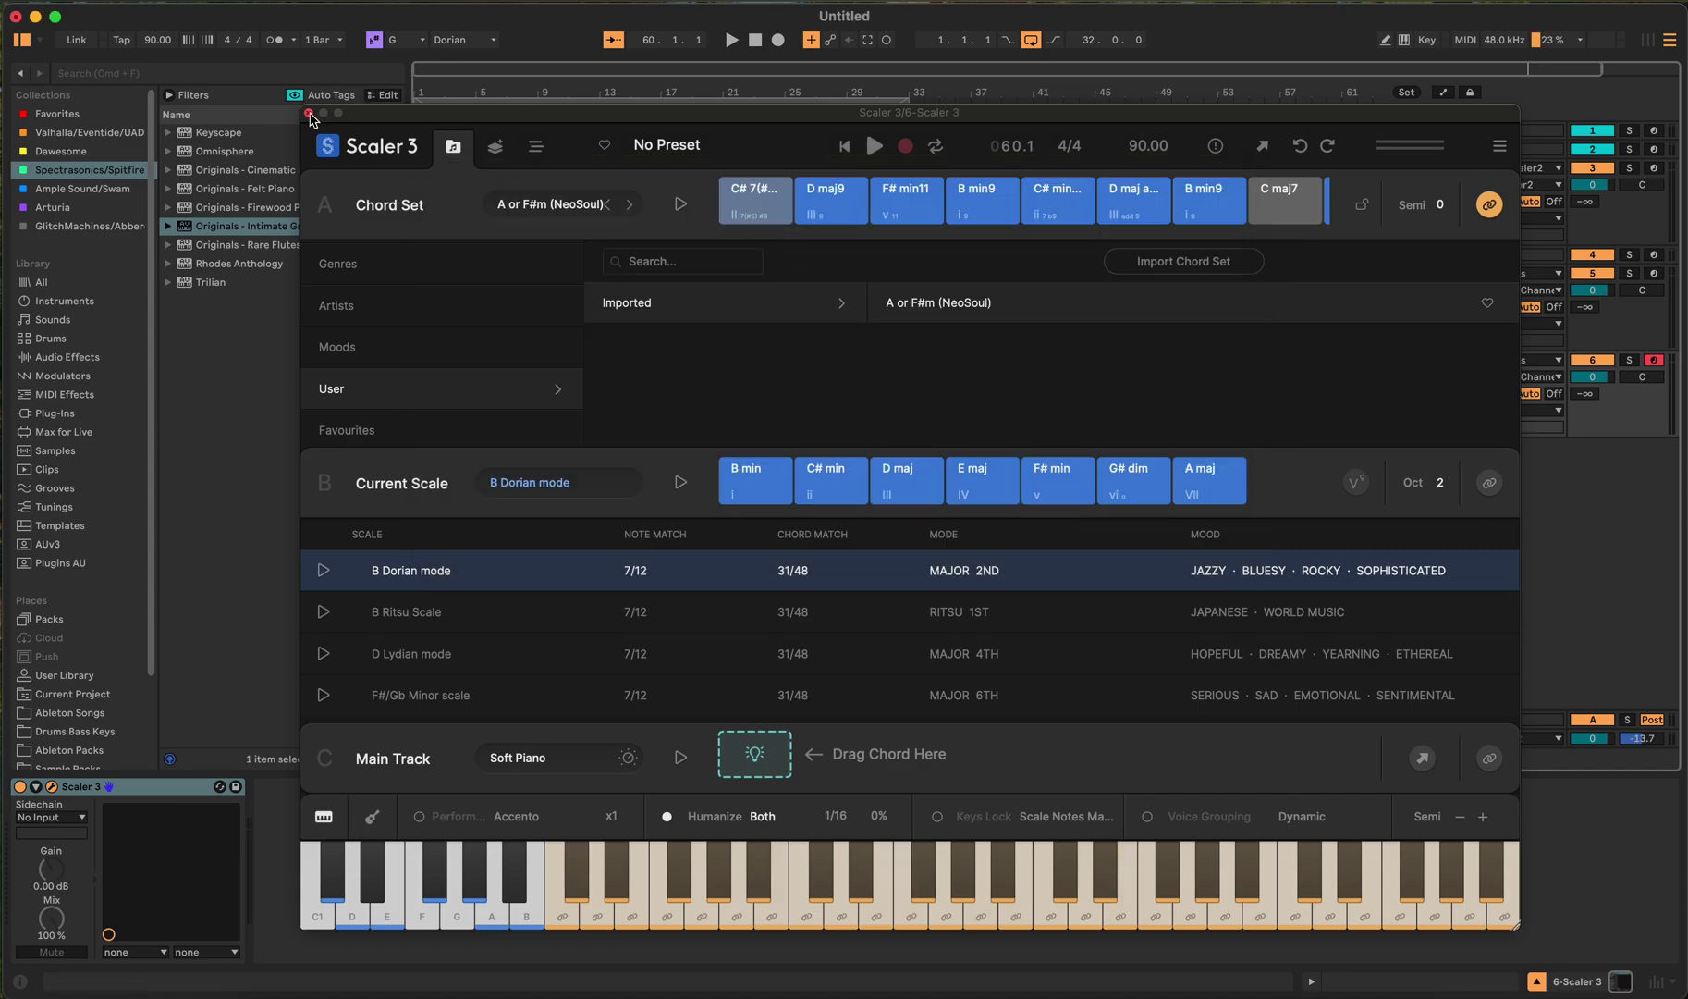
Step: Close Scaler 3, view Scaler 2's chord-set folder options, then dismiss them and its window
key("super+alt+p")
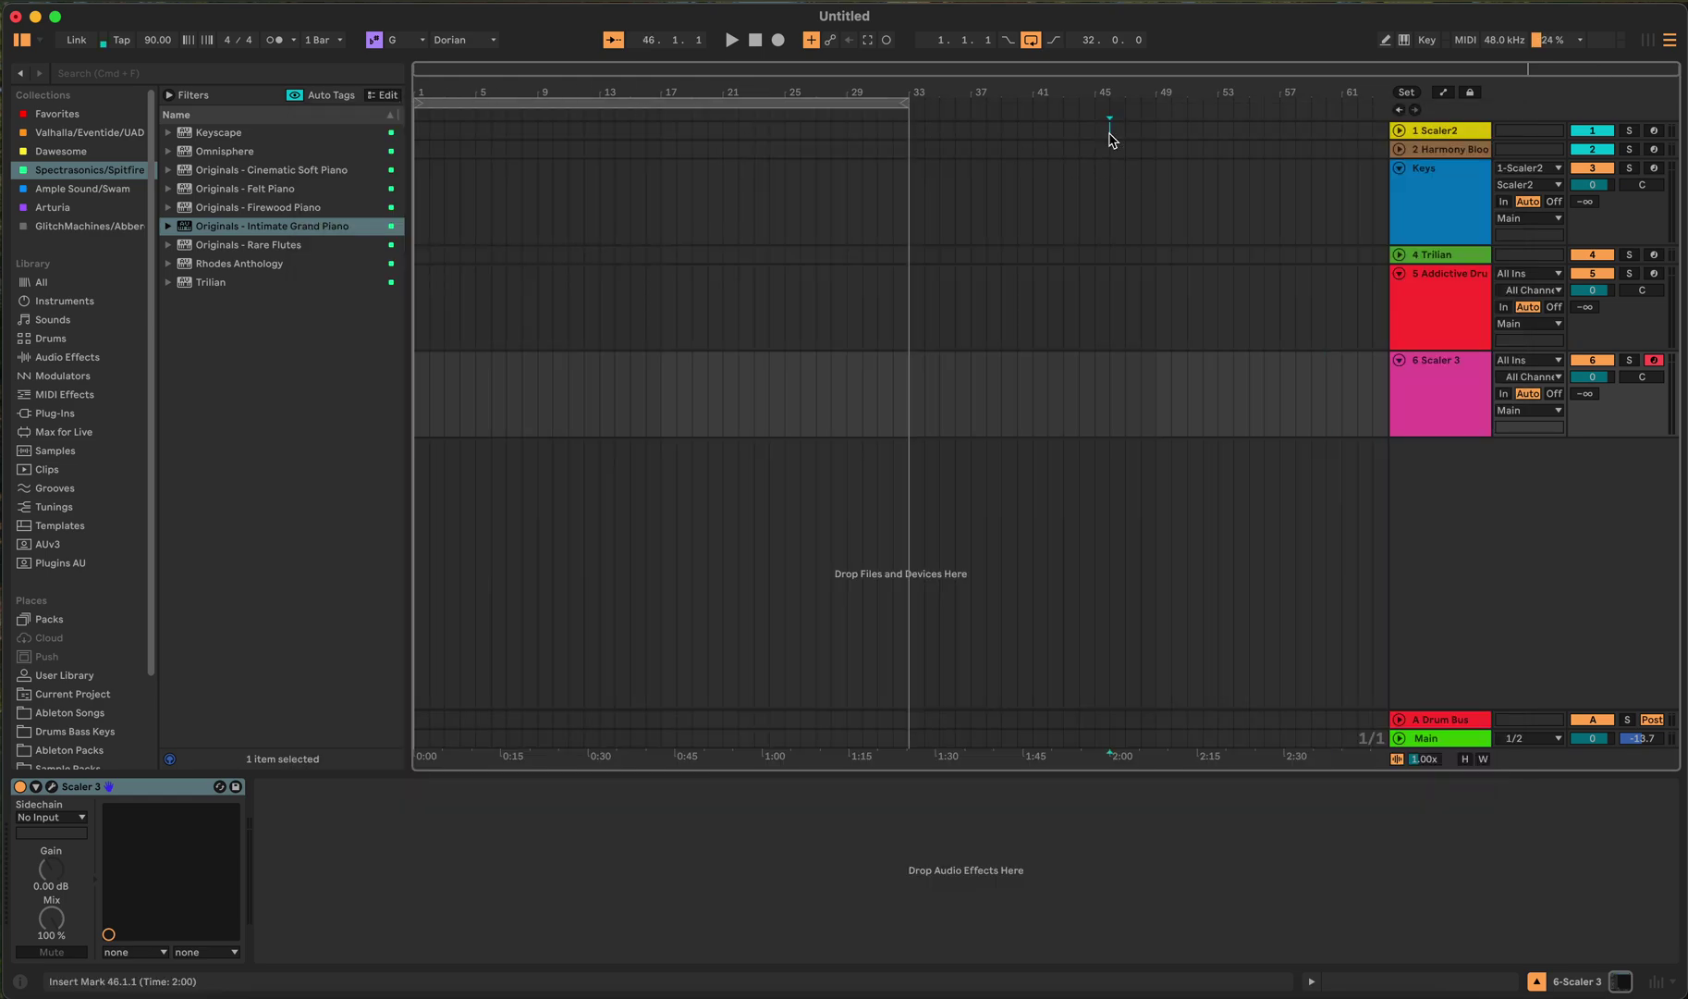
left_click(1109, 131)
left_click(51, 788)
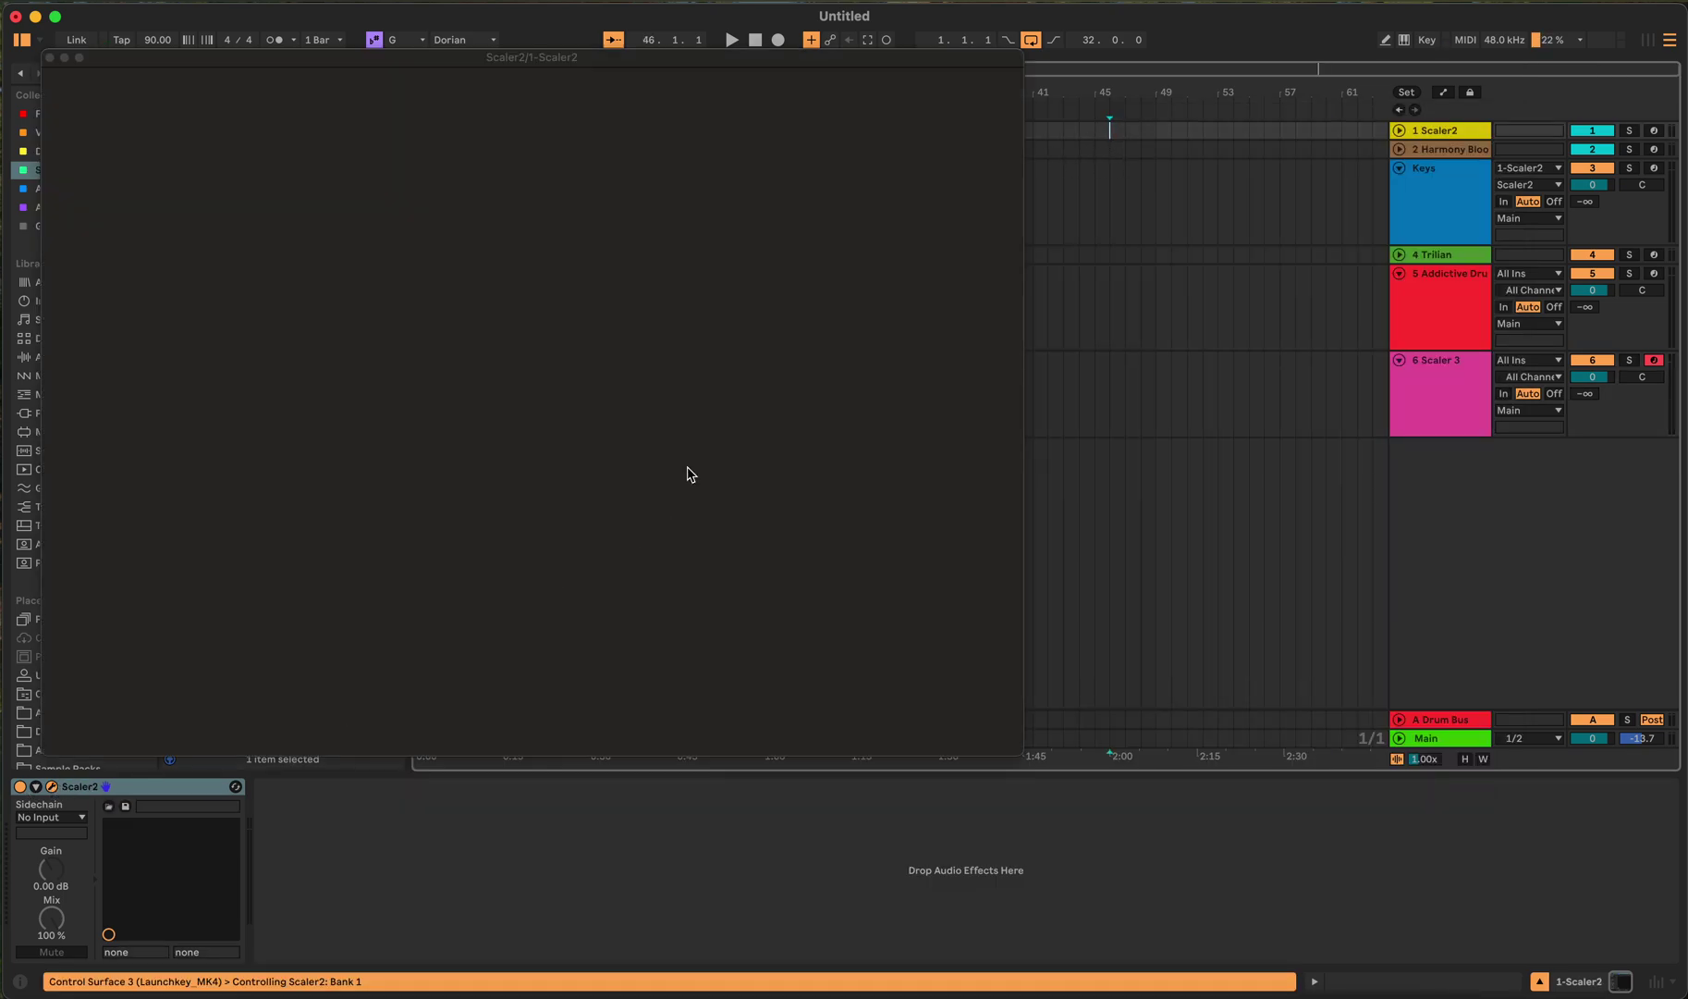
left_click(916, 258)
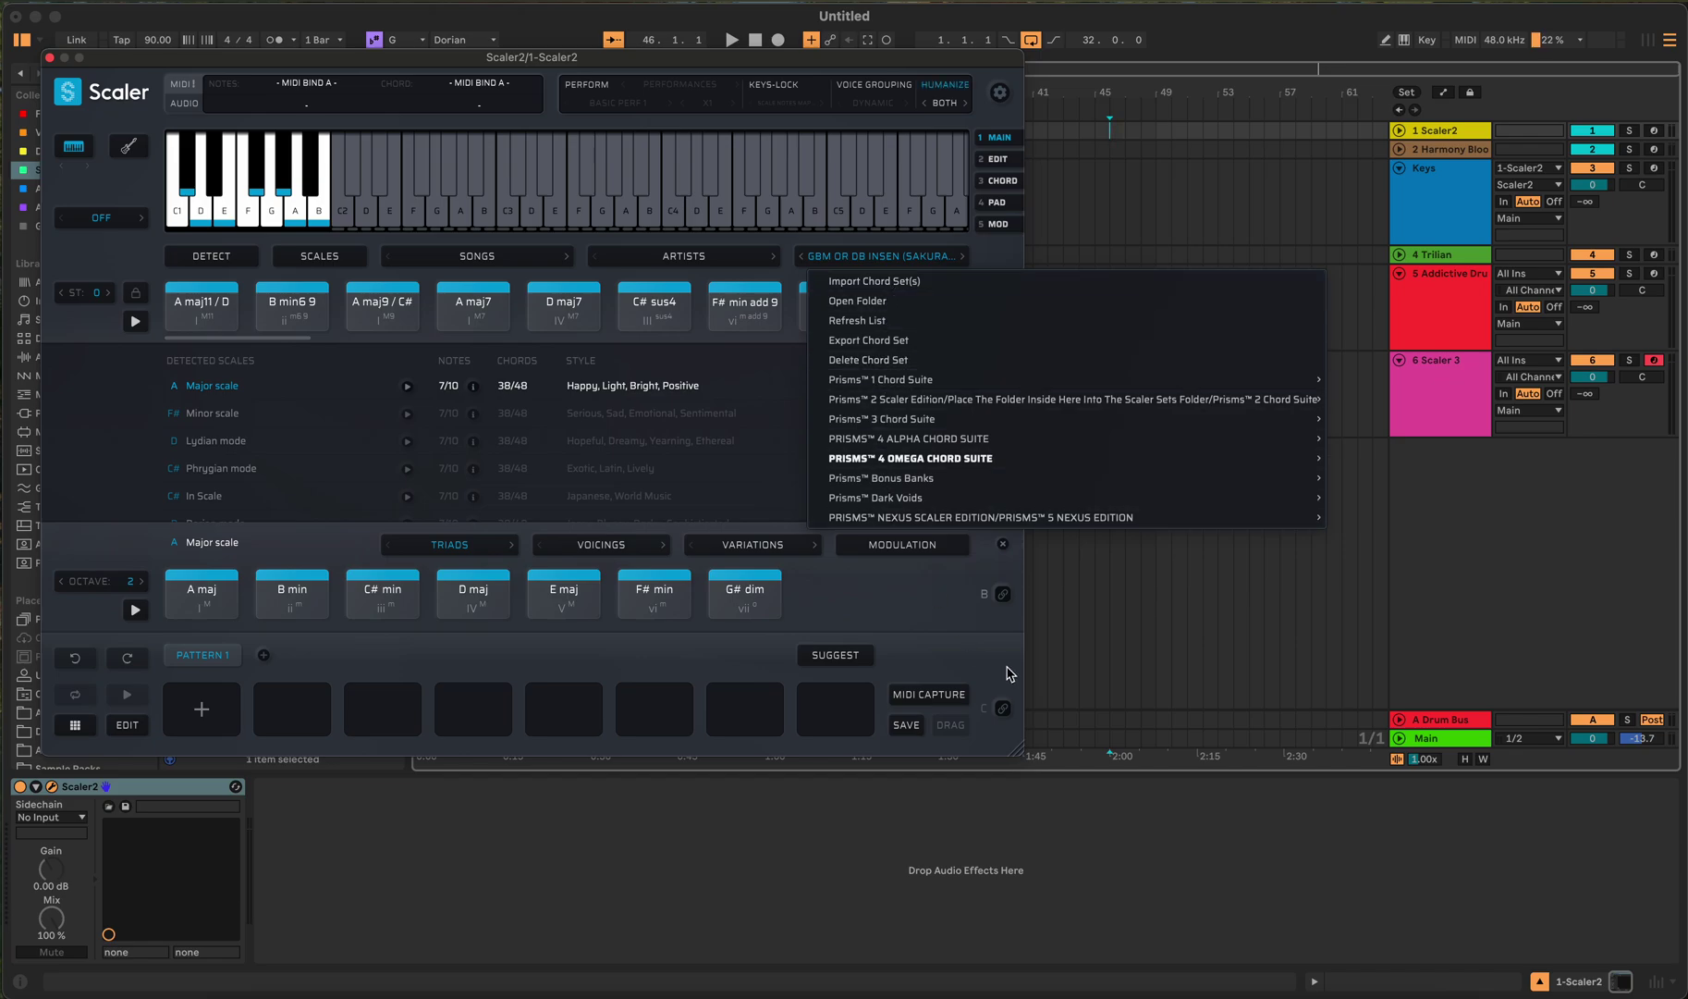
left_click(1124, 393)
Step: Reopen the Scaler 3 plug-in window from its track and bring it into focus
left_click(1002, 378)
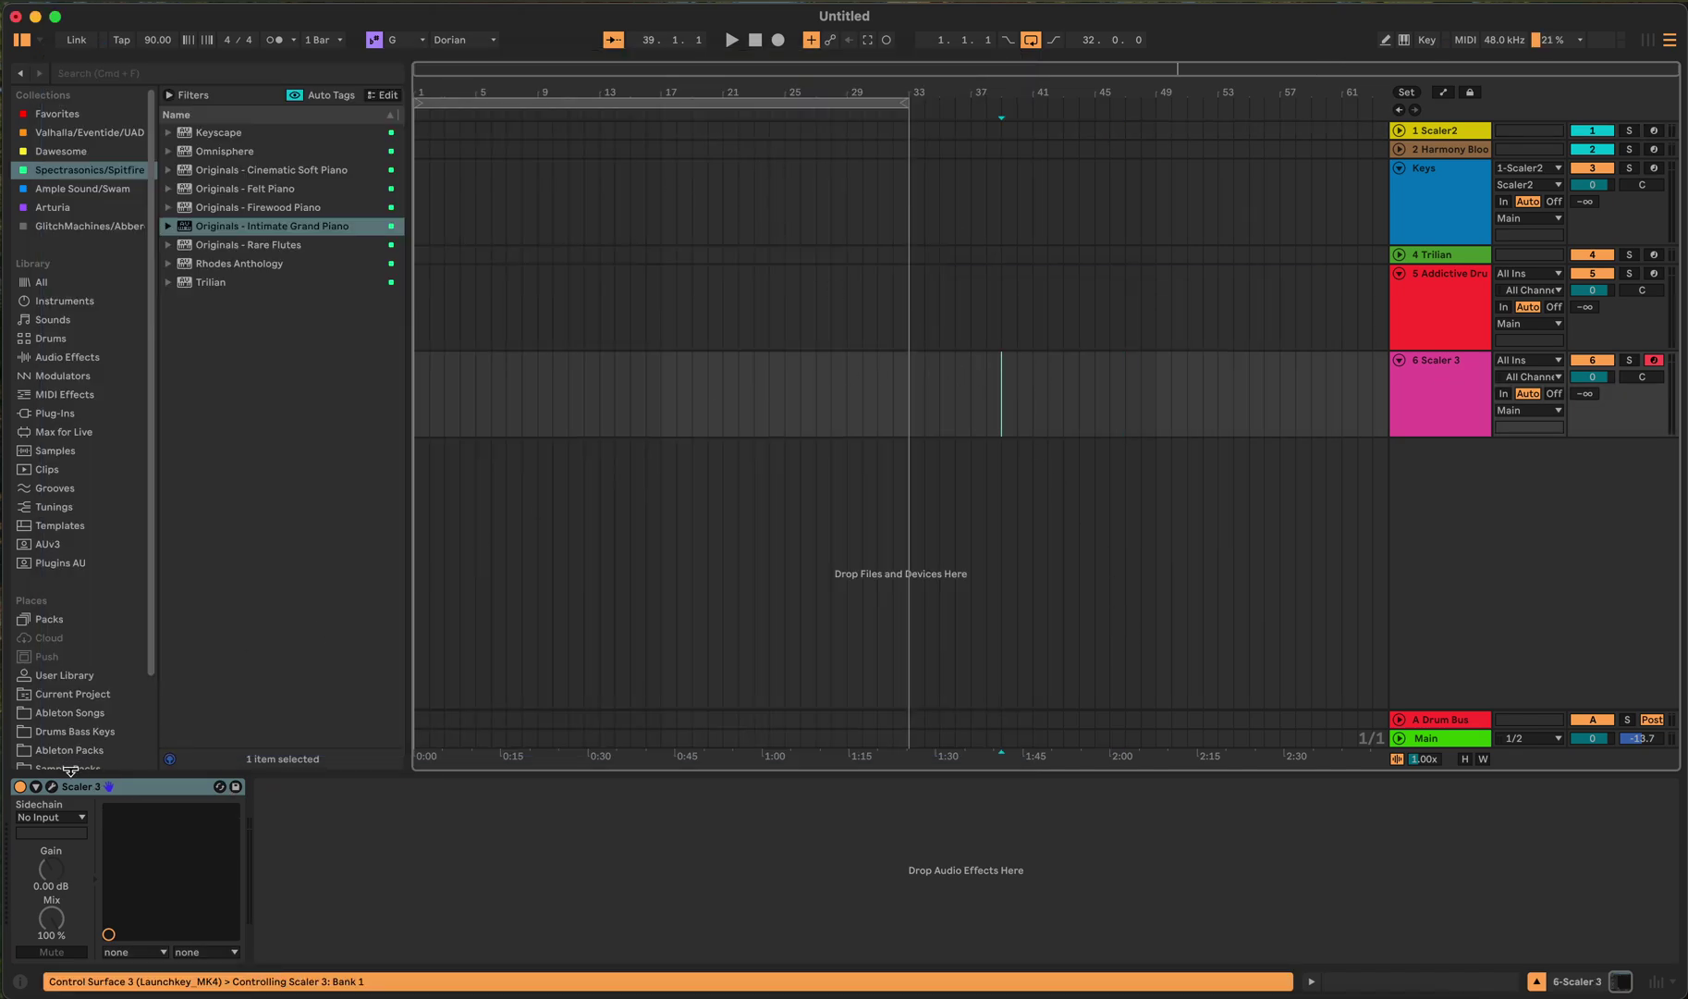
left_click(52, 786)
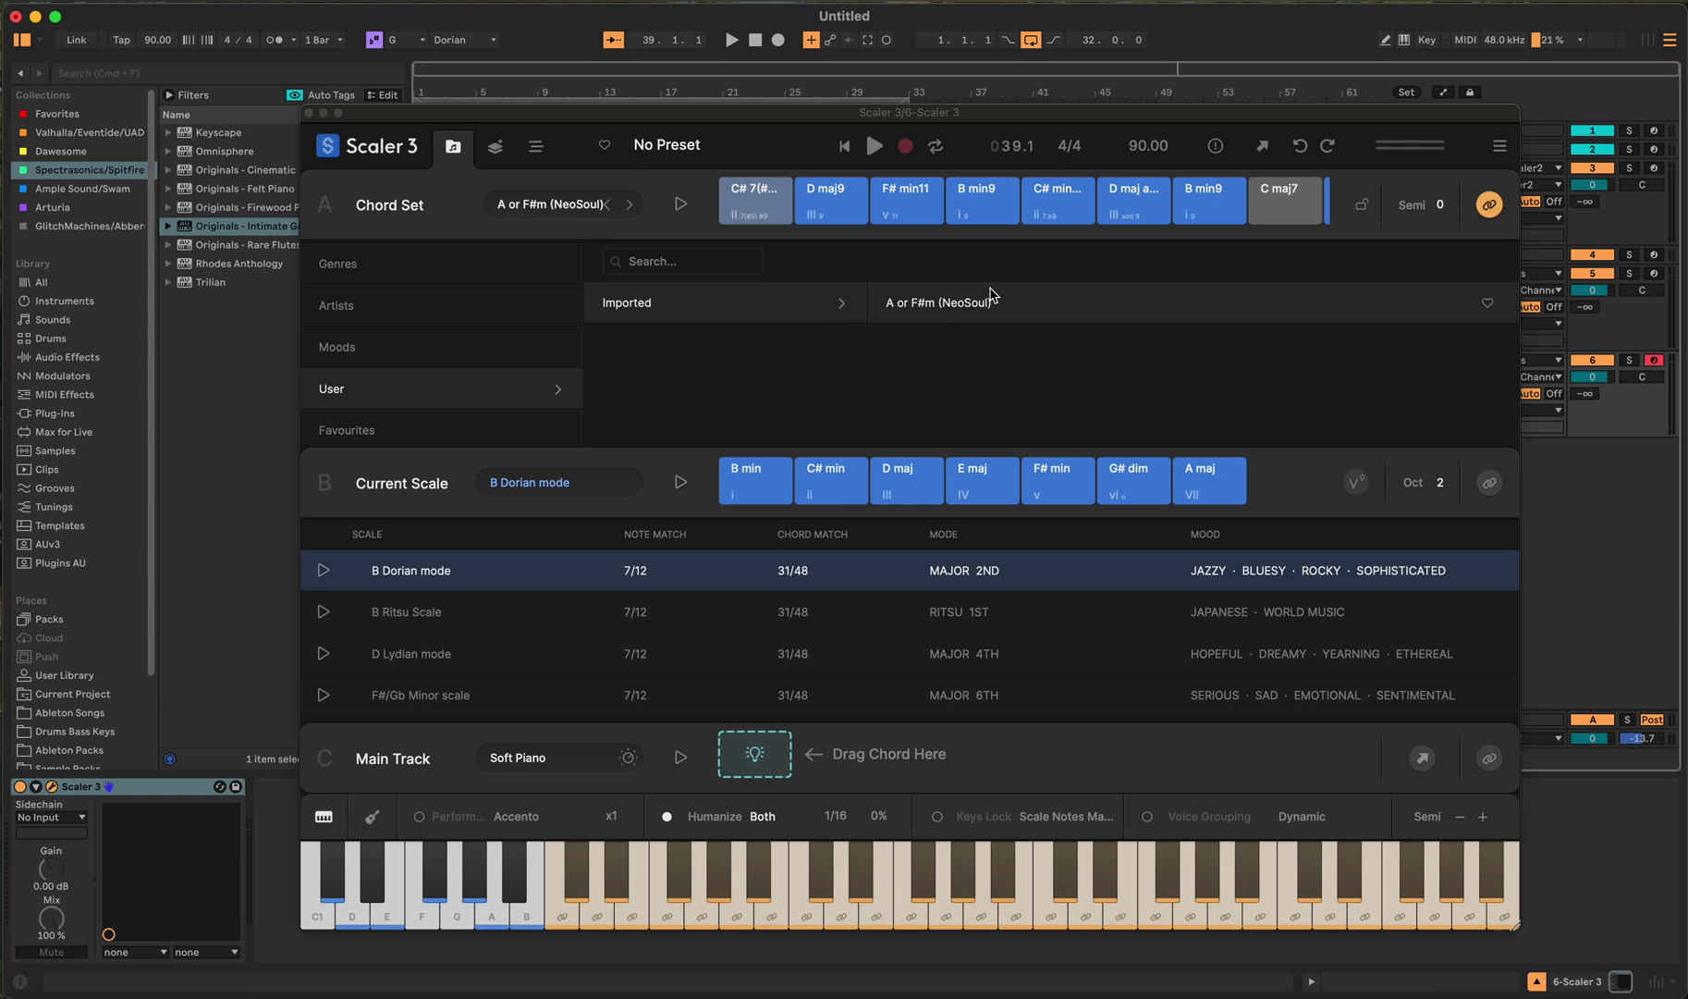
left_click(981, 273)
left_click(959, 363)
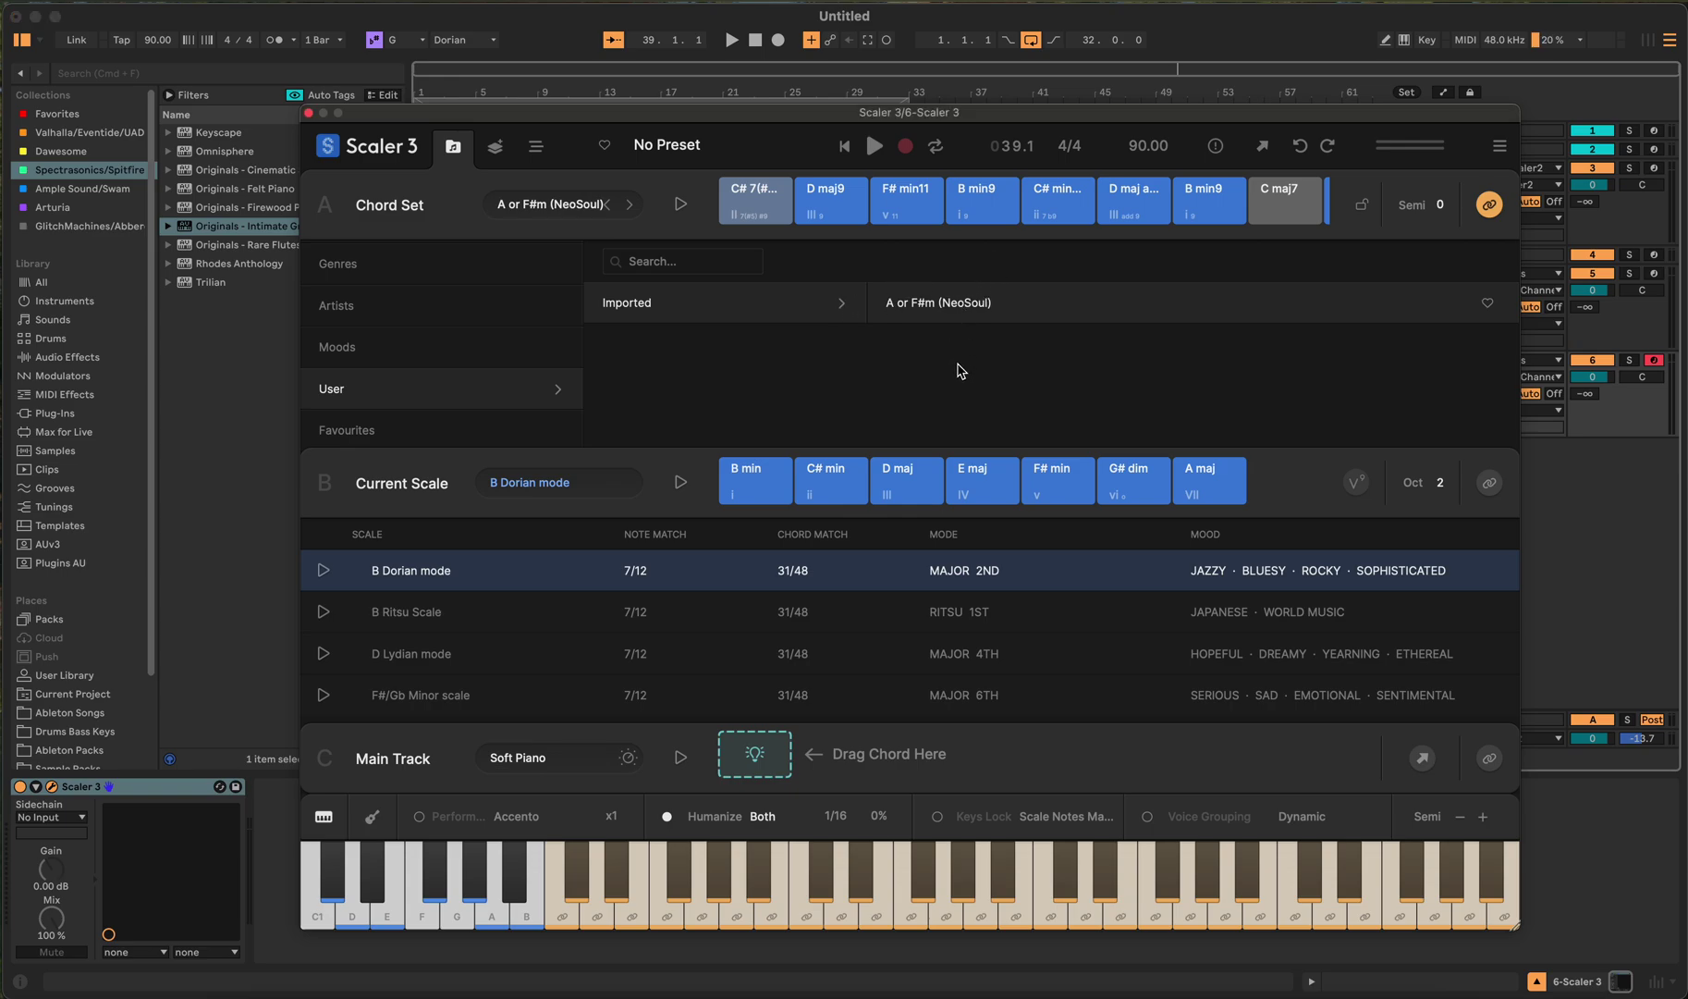